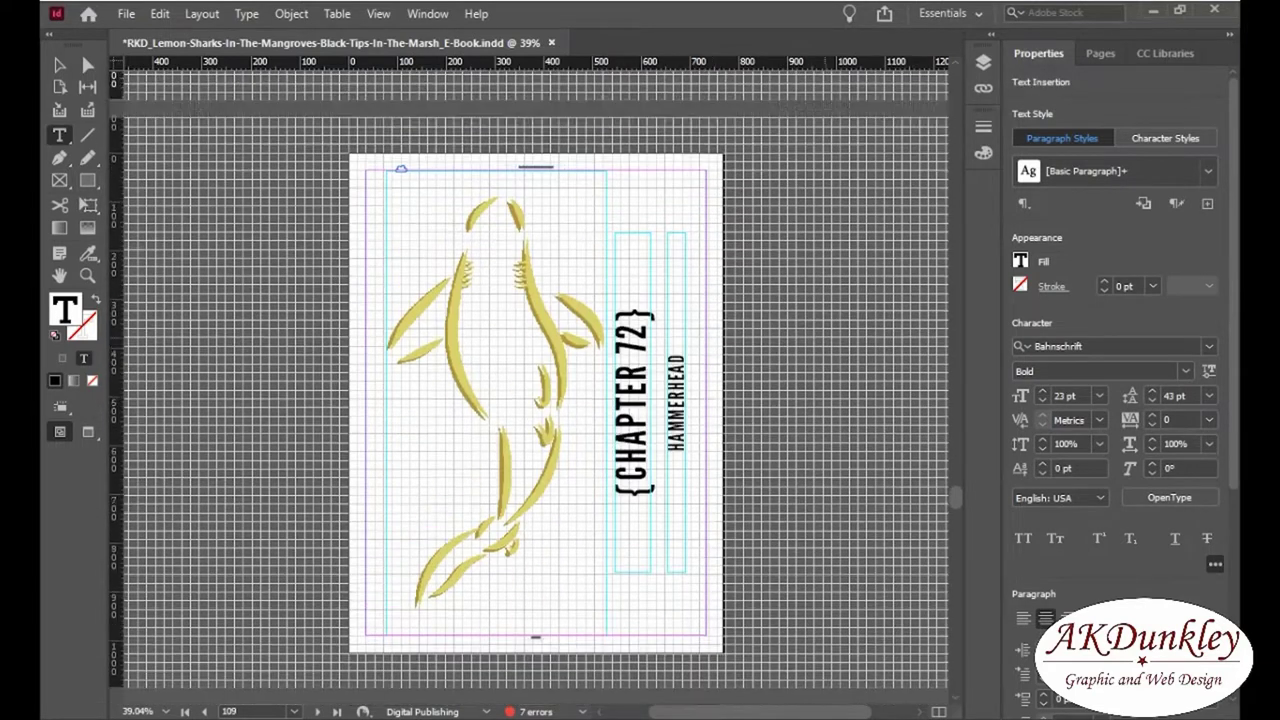
- Switch to the Selection tool and zoom in on page 6's Table of Contents
key(Escape)
key(ctrl+equal)
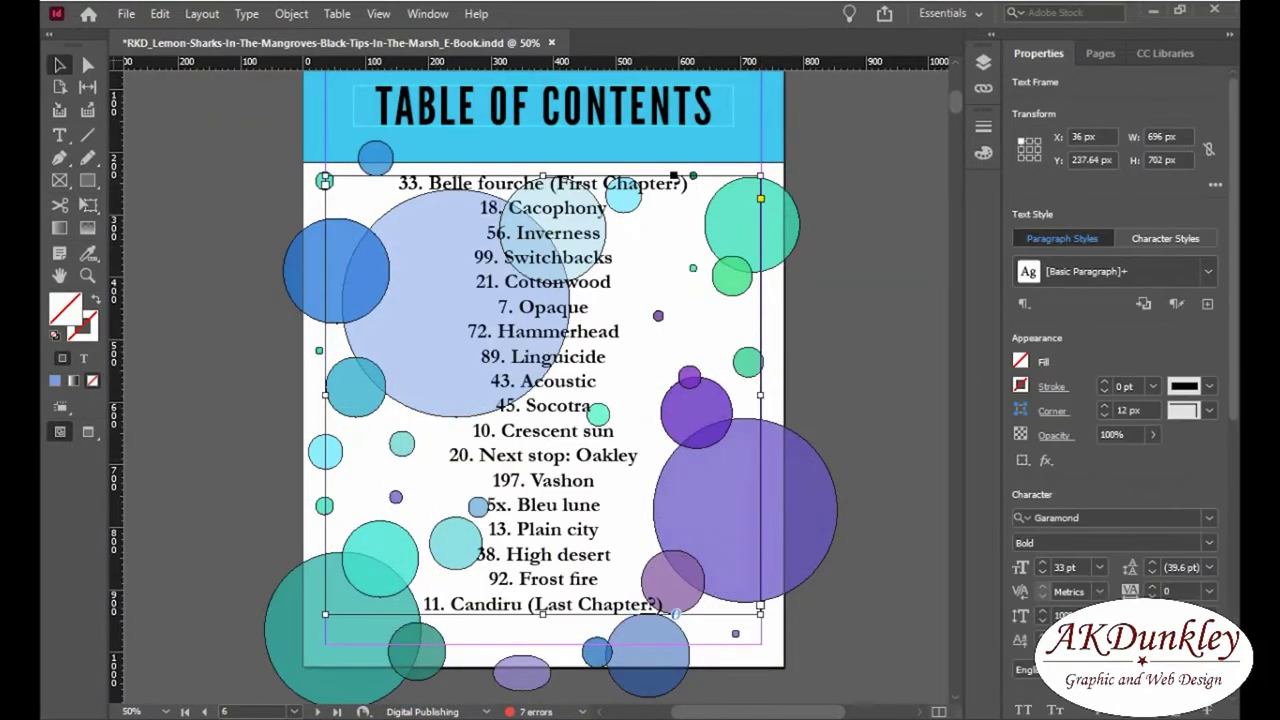
- Scroll down to the Chords poem page and zoom out to see several pages
scroll(473, 386, down, 1)
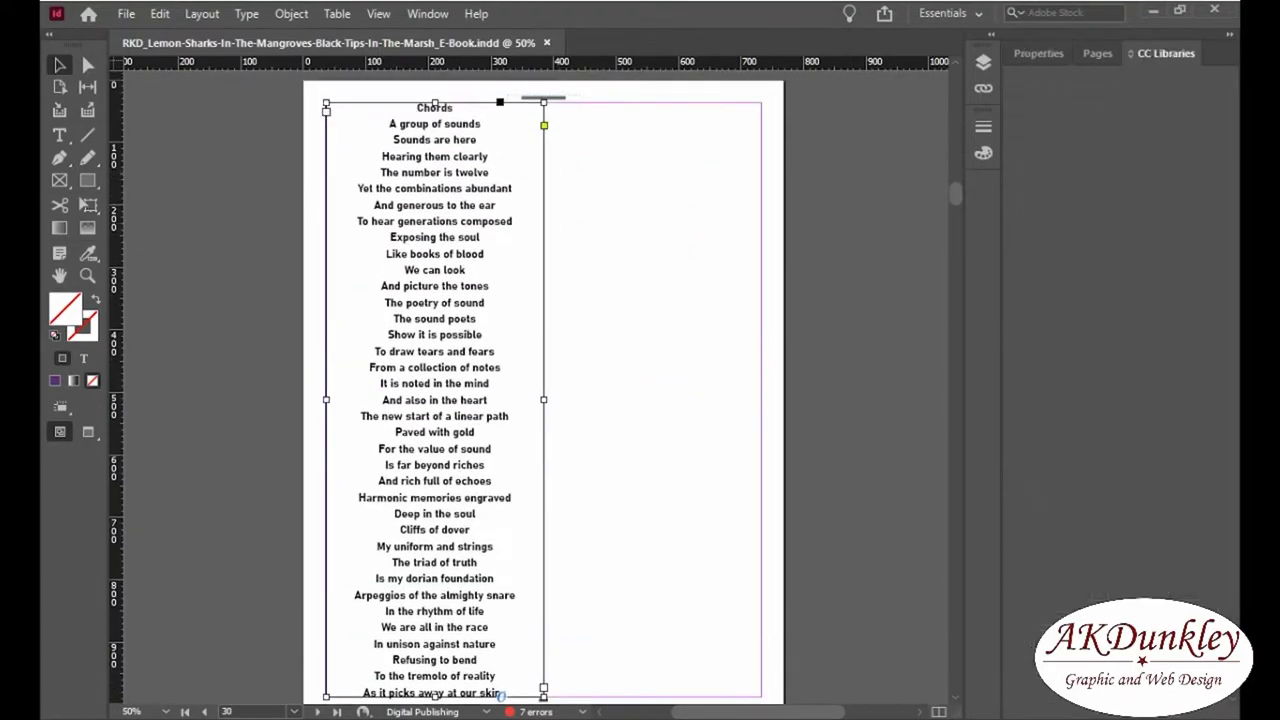
key(ctrl+minus)
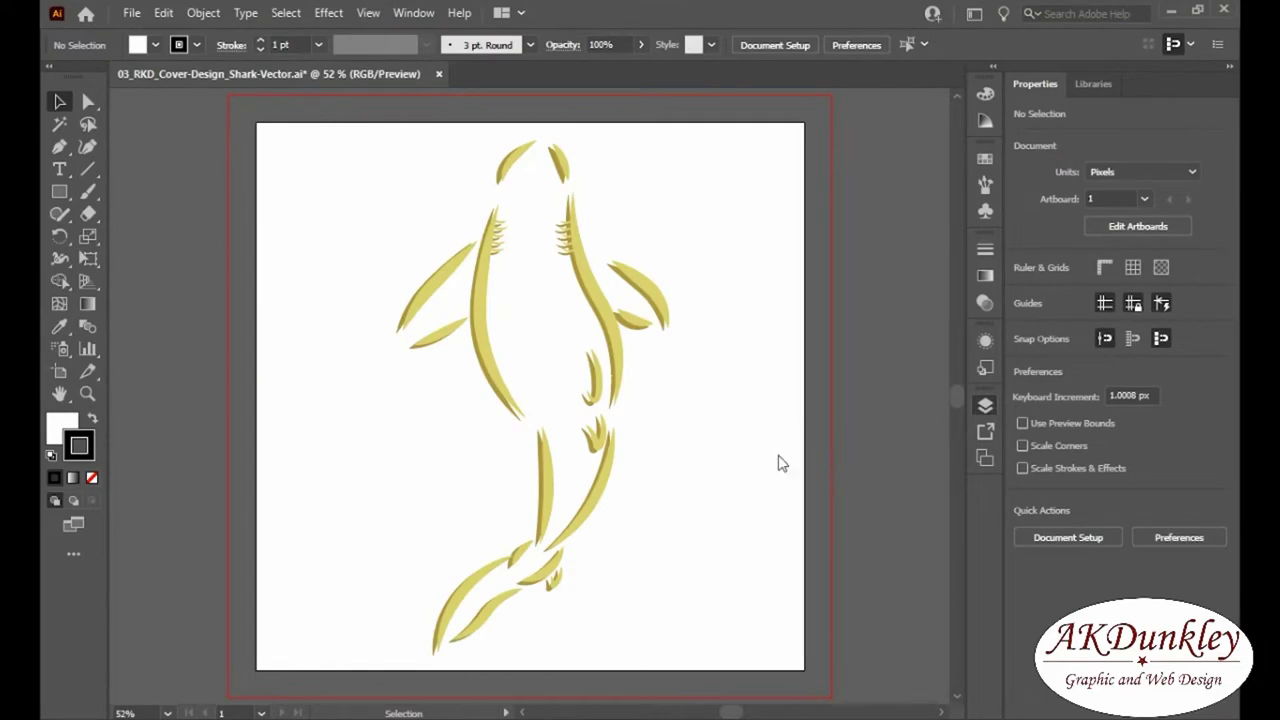
- Paste a copy of the shark strokes in front and reselect them for red recolouring
key(ctrl+a)
key(ctrl+f)
click(708, 640)
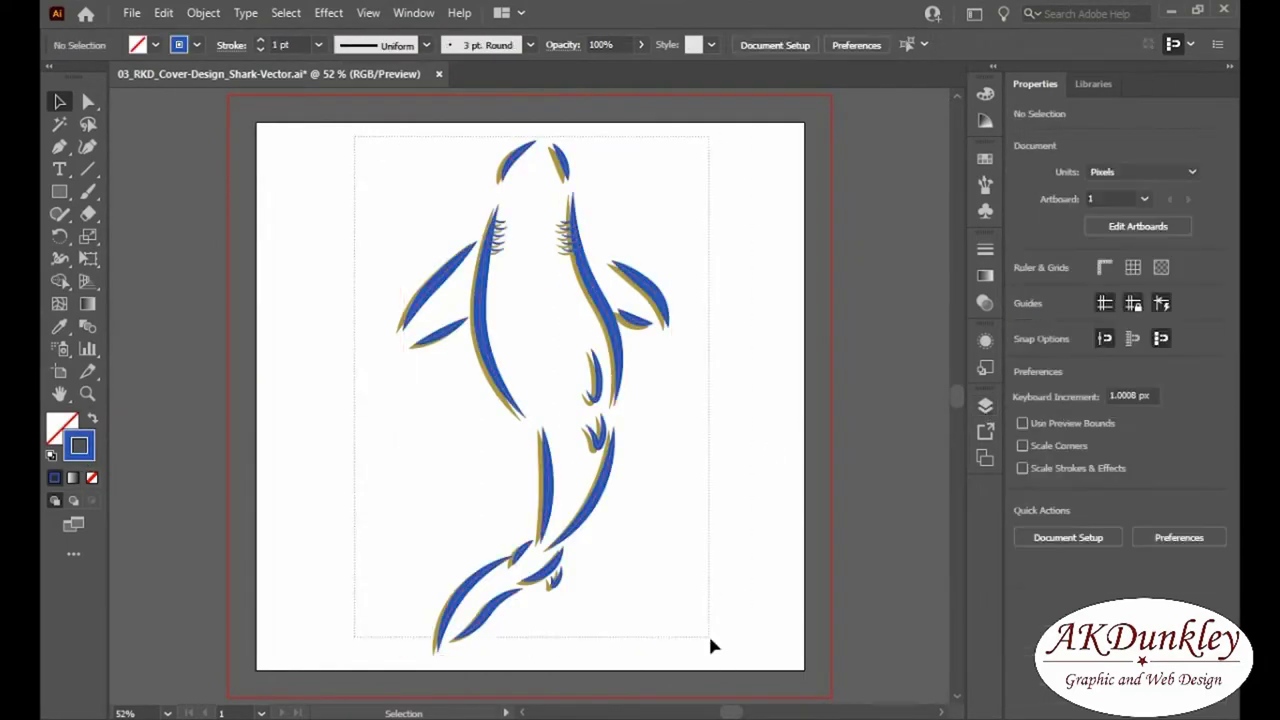
key(ctrl+a)
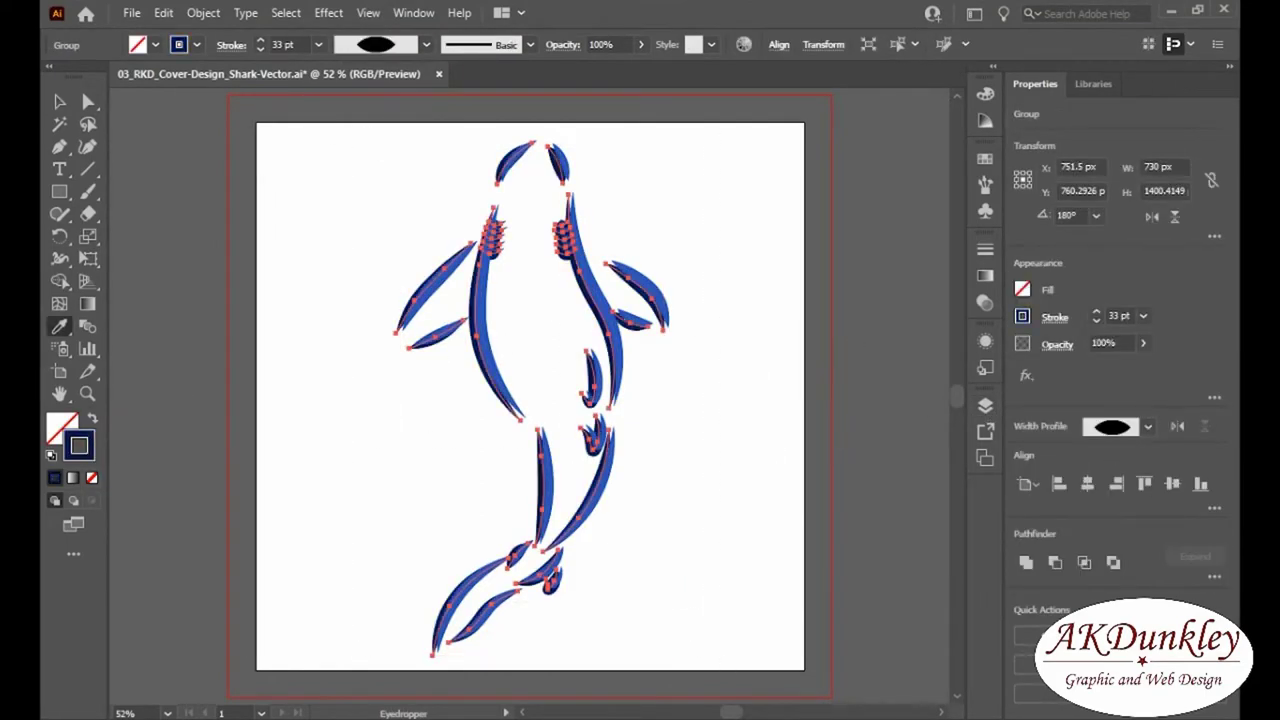
scroll(524, 220, up, 5)
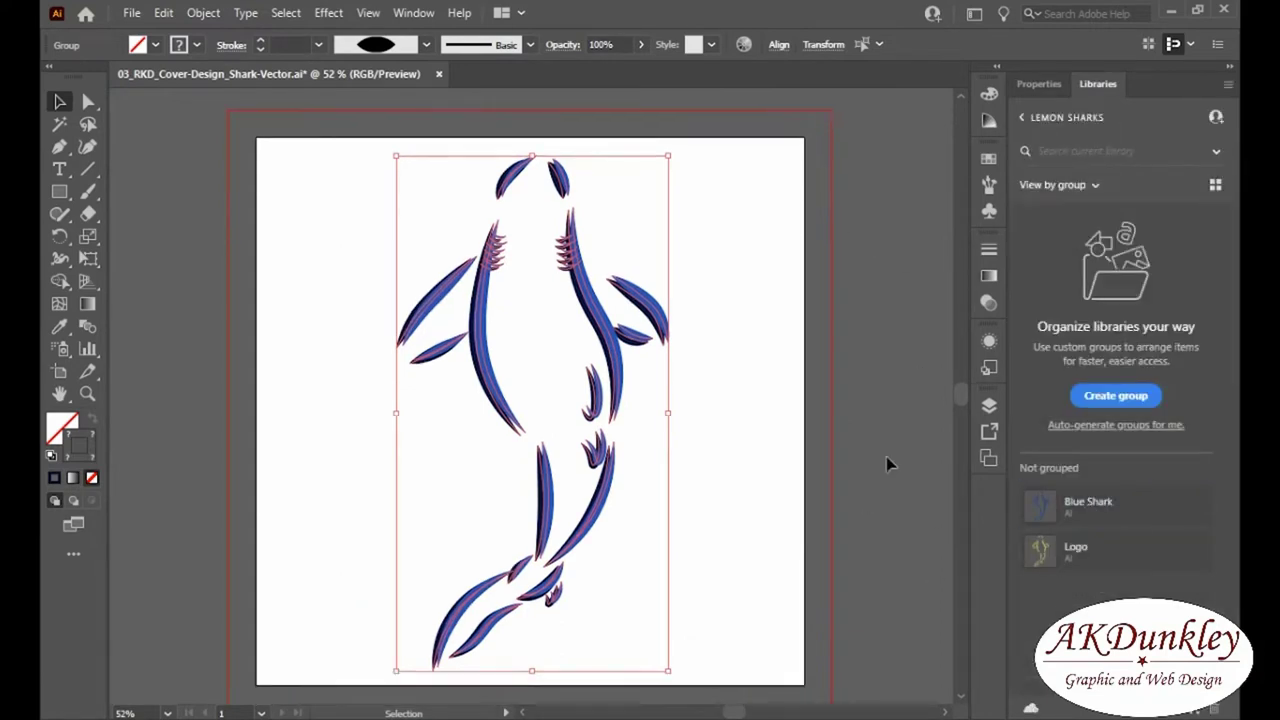
- Add the red shark to the Lemon Sharks library and place Blue Shark beside Chords
drag(309, 257, 737, 680)
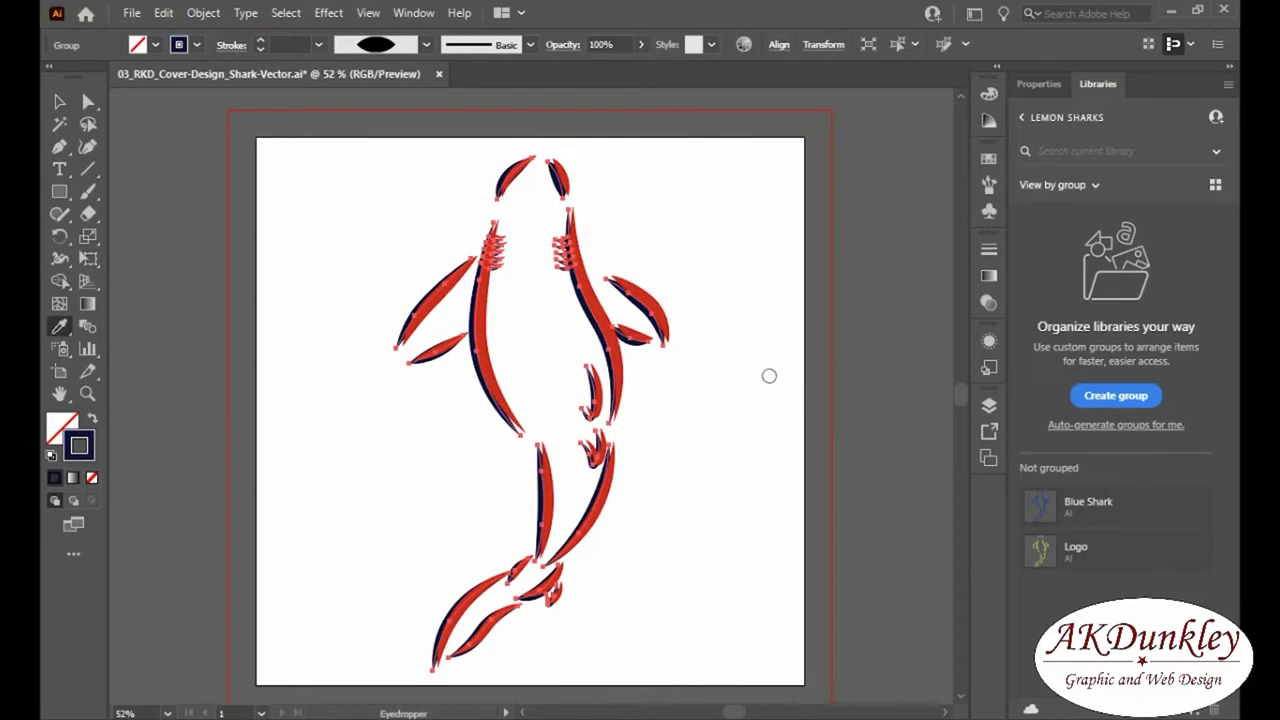
key(v)
click(194, 191)
drag(560, 420, 1020, 593)
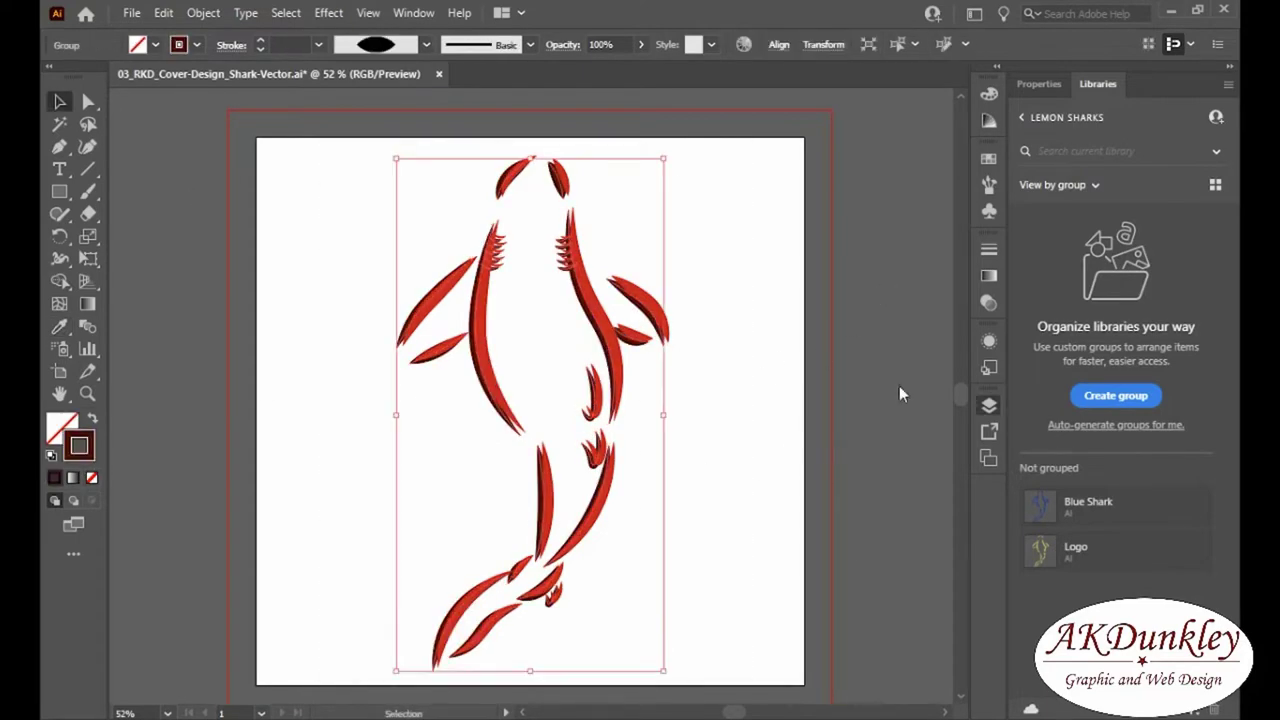
click(834, 311)
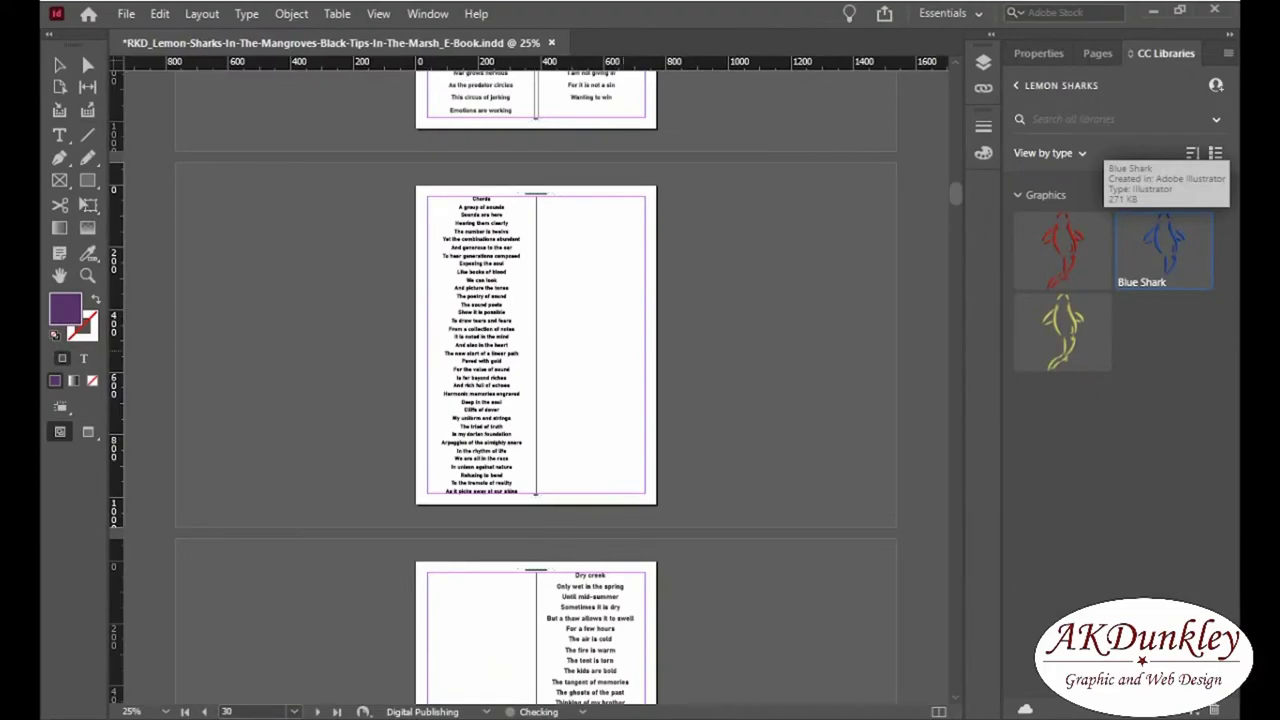
drag(1165, 250, 620, 345)
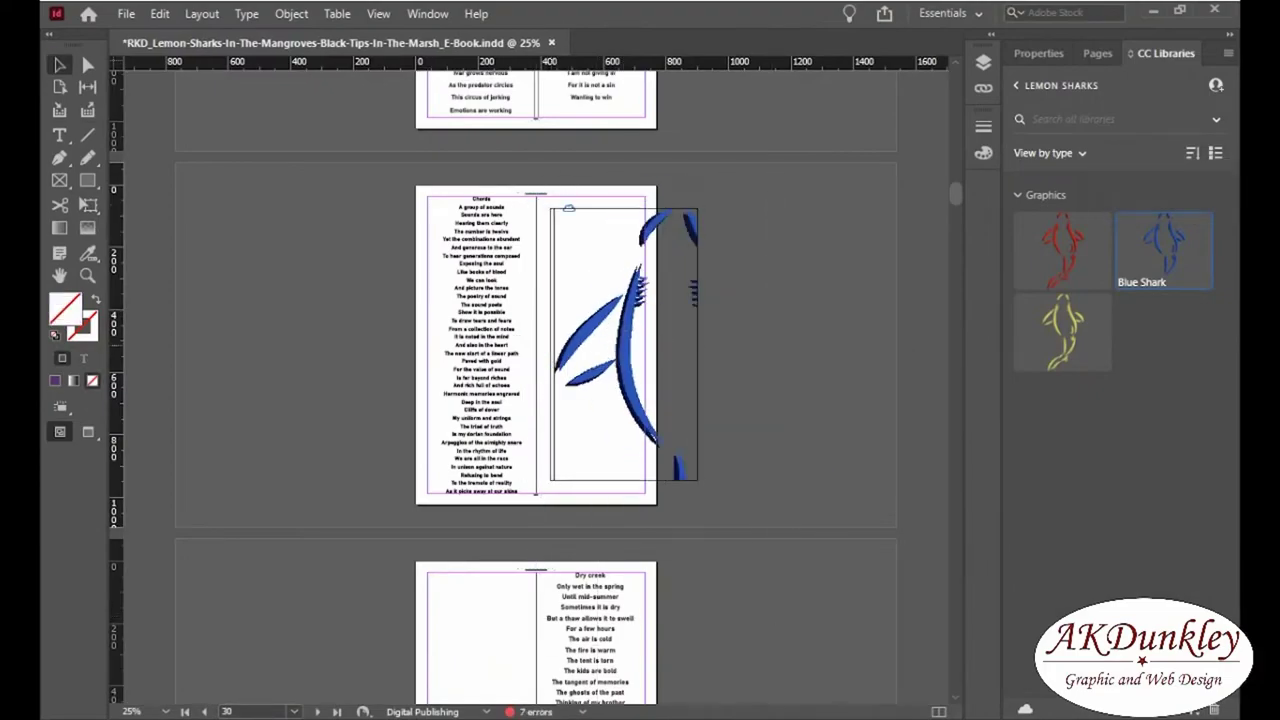
- Fit the Blue Shark frame to its content beside the Chords poem
key(ctrl+equal)
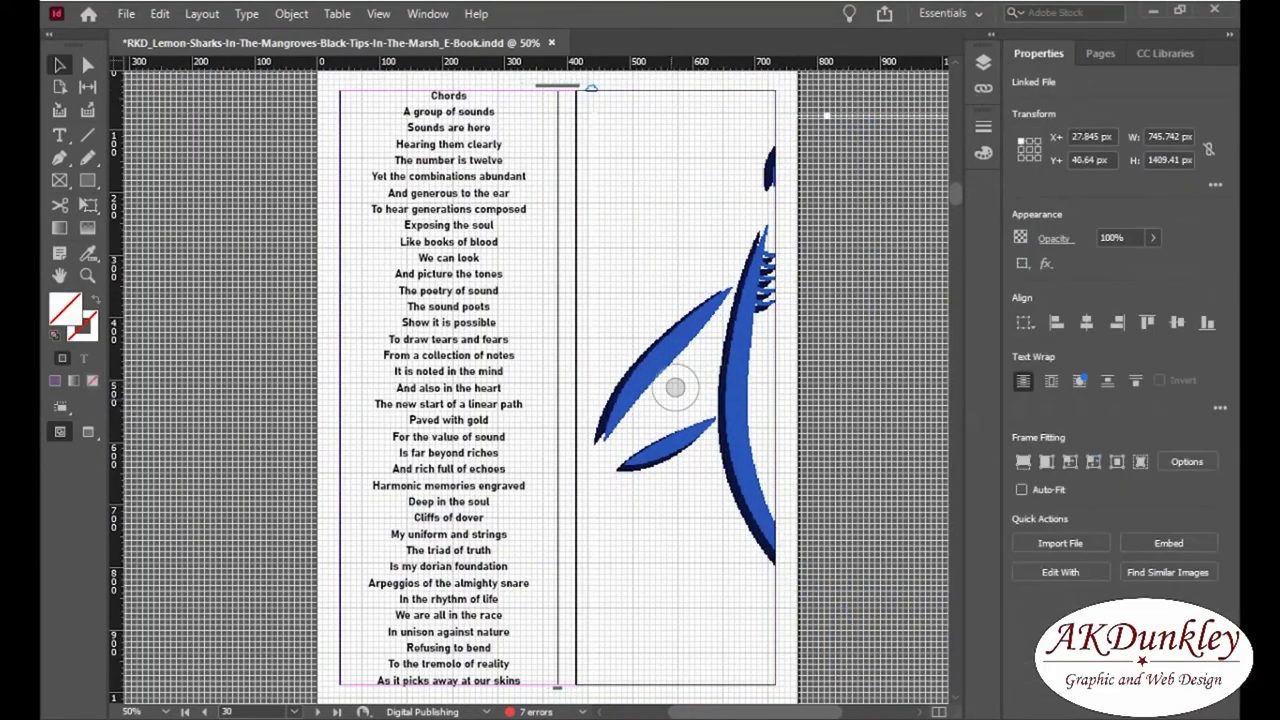
key(ctrl+alt+shift+e)
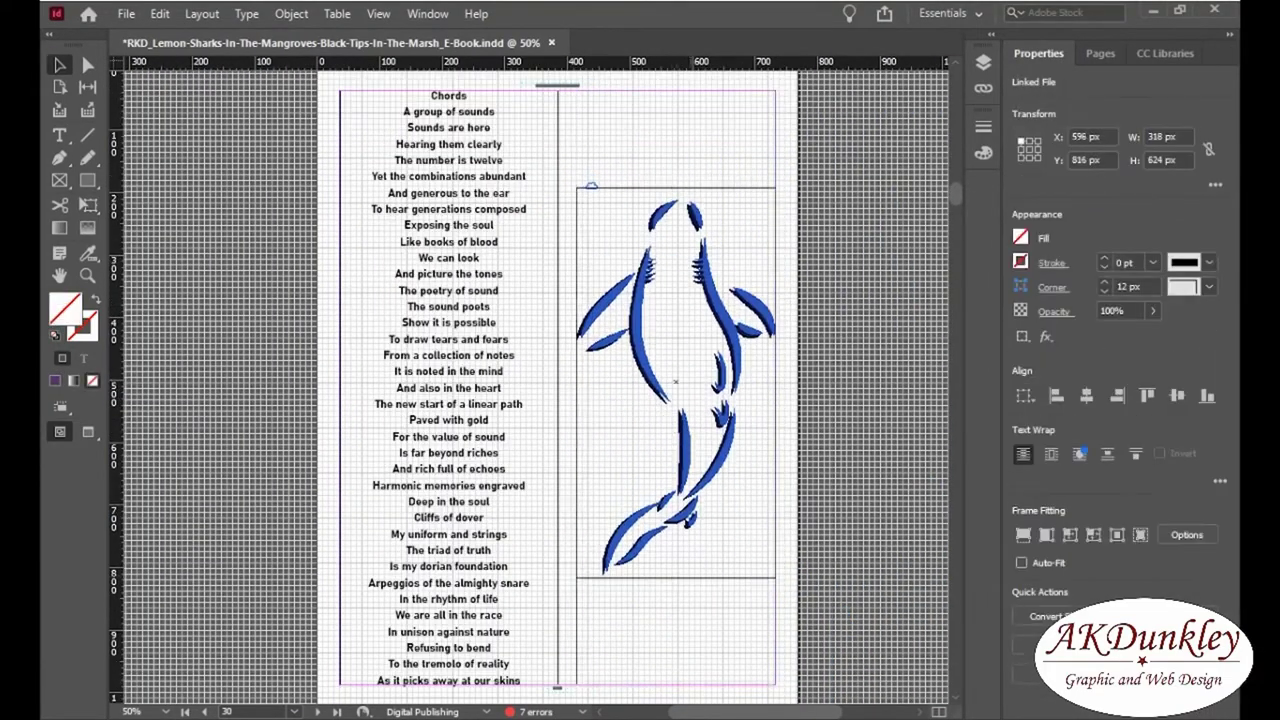
scroll(560, 390, down, 10)
- Place Red Shark beside the Dry creek poem, fit it proportionally, and narrow its frame slightly
click(1165, 53)
key(ctrl+minus)
mouse_move(1062, 248)
mouse_down()
mouse_move(553, 258)
mouse_move(427, 478)
mouse_up()
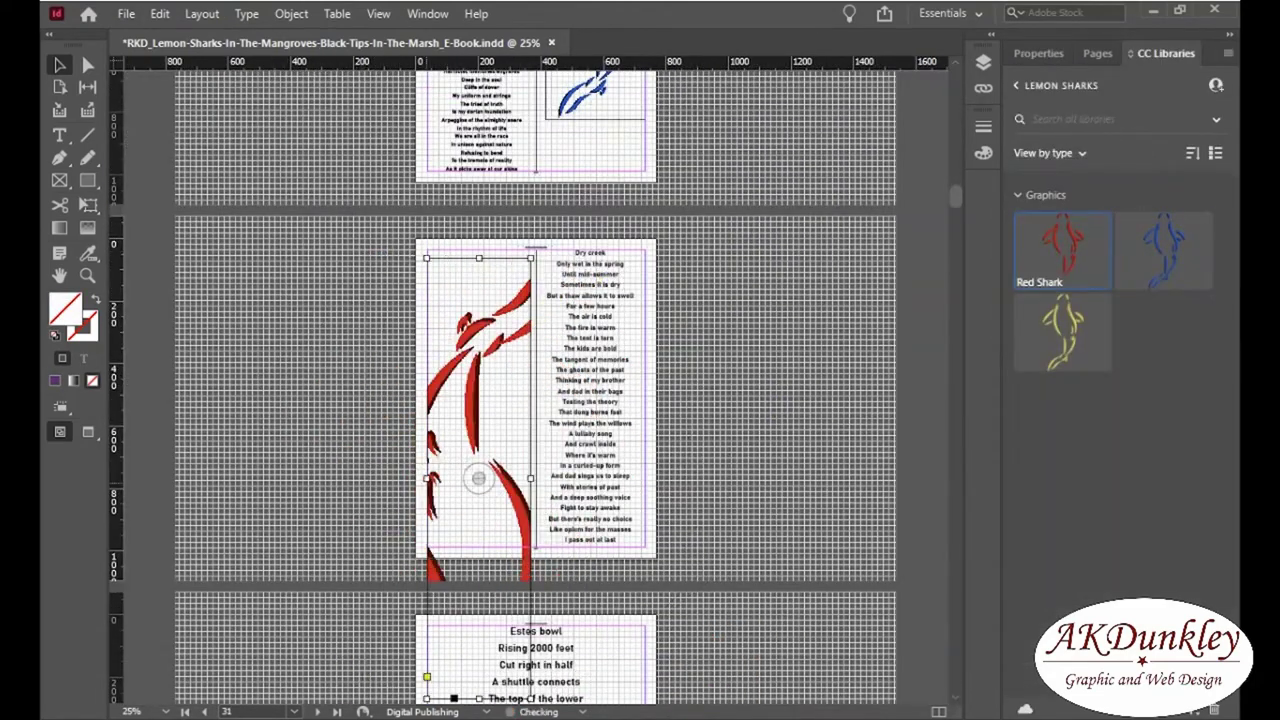
key(ctrl+equal)
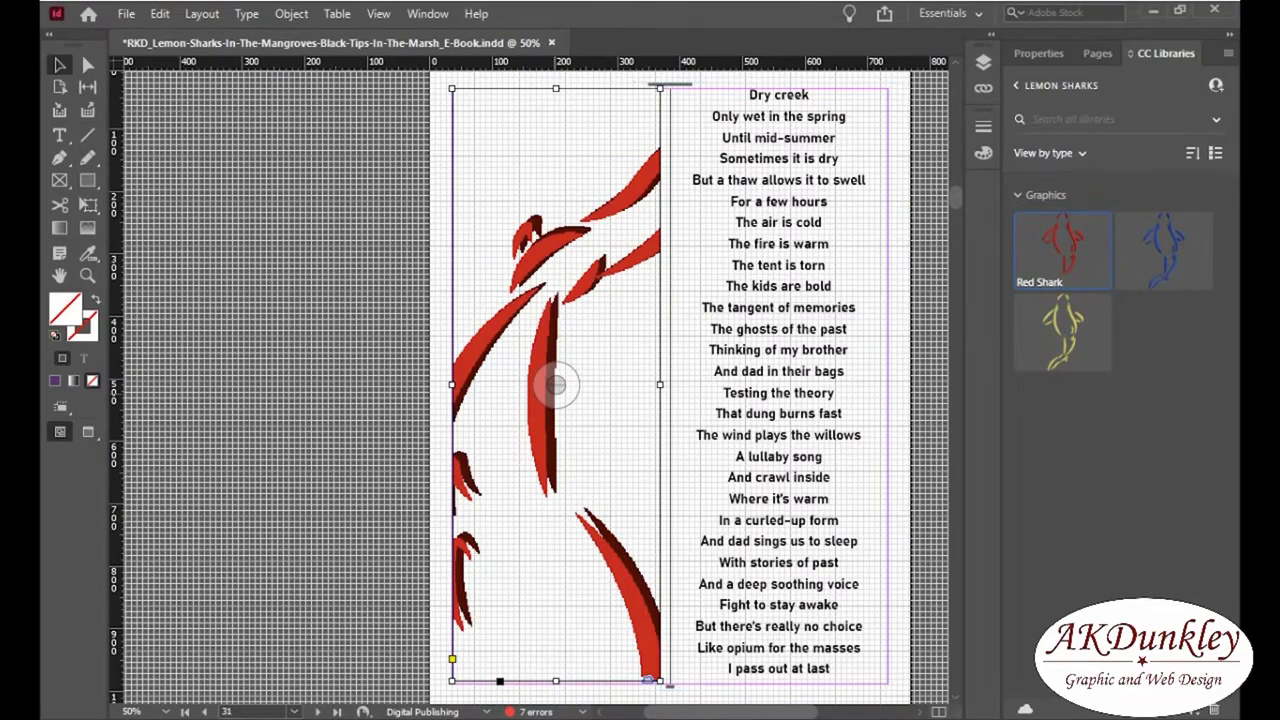
key(ctrl+alt+shift+e)
drag(648, 681, 643, 681)
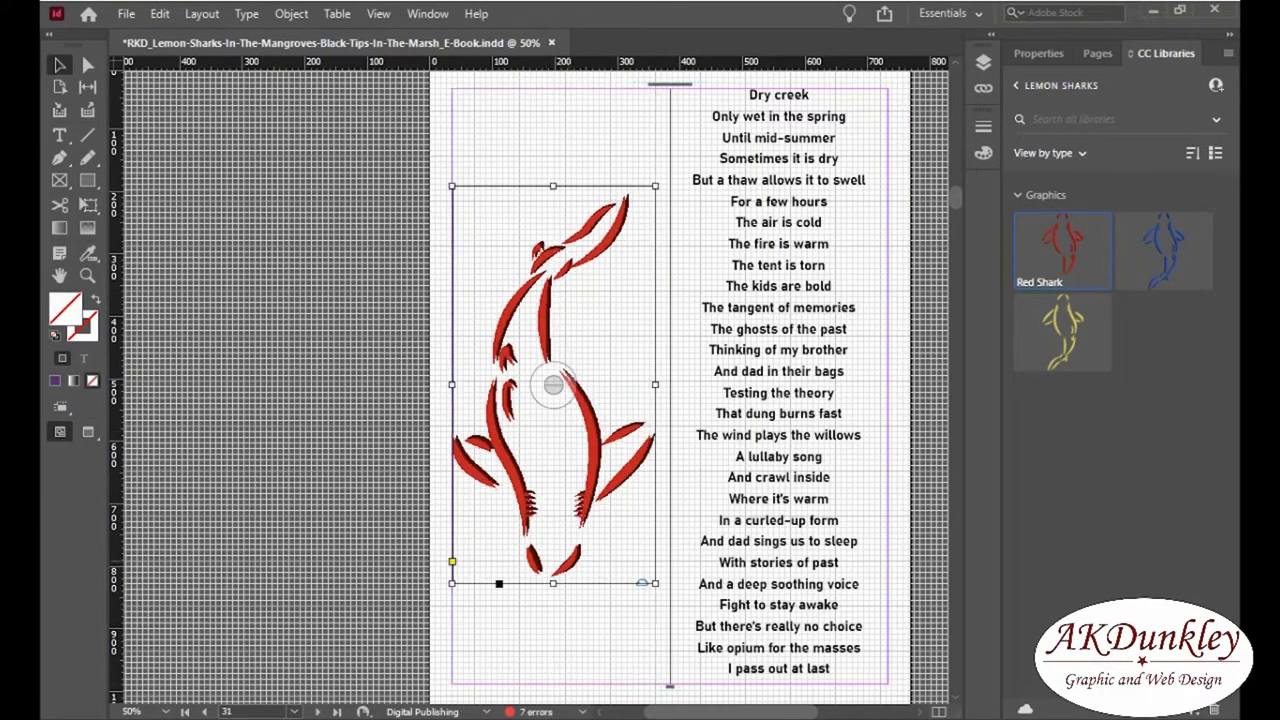
- Drop Red Shark and Blue Shark into page 39's two empty frames under the third column
scroll(536, 380, down, 5)
scroll(536, 380, down, 15)
scroll(536, 380, down, 15)
scroll(536, 380, up, 3)
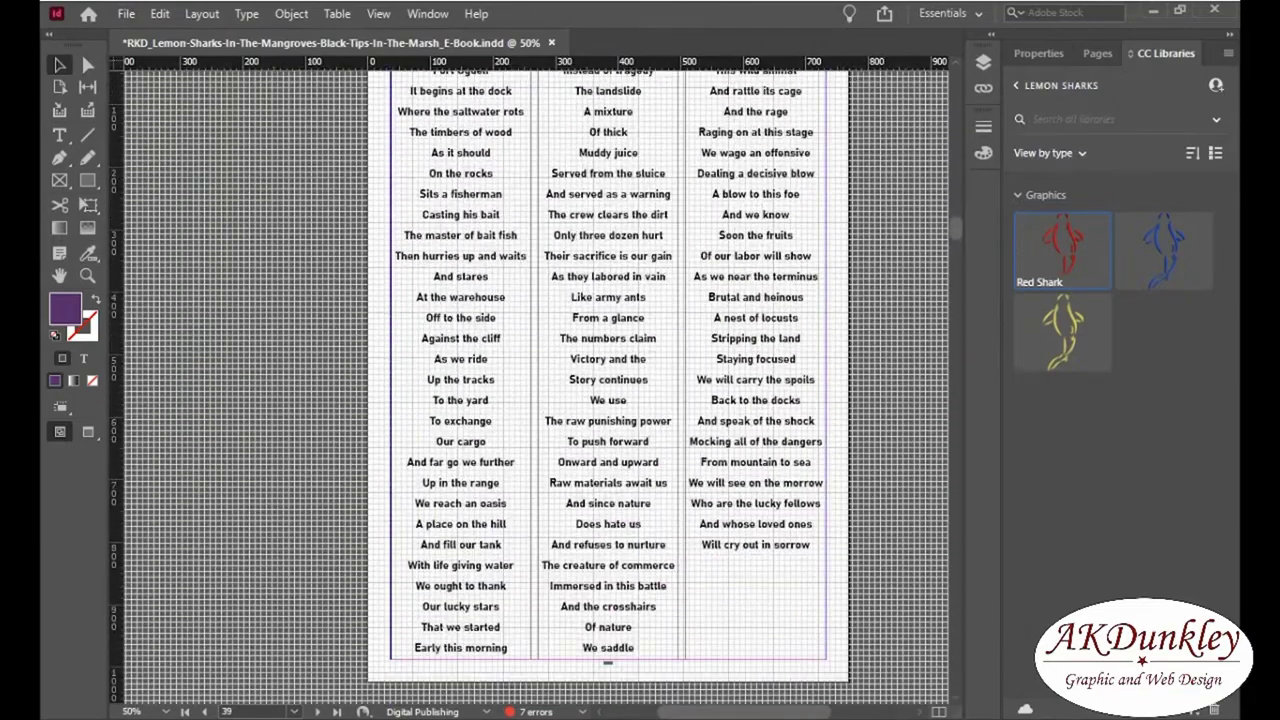
drag(1062, 245, 719, 610)
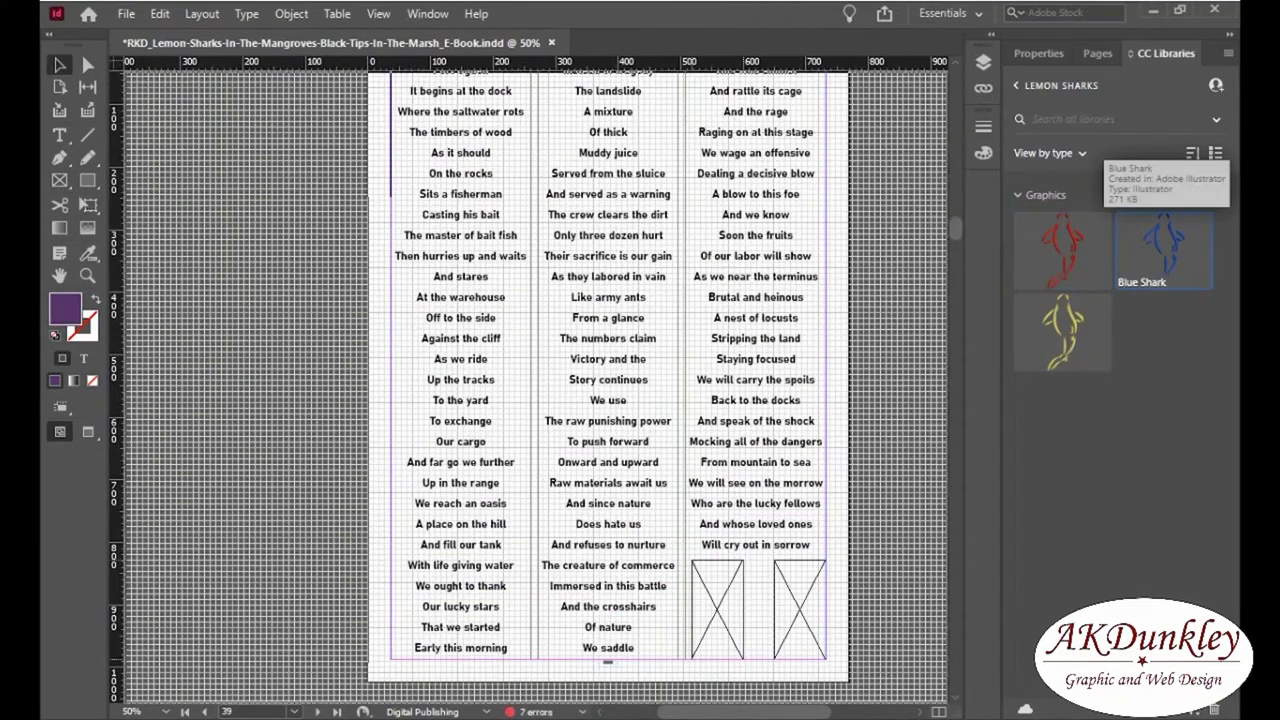
drag(1164, 250, 799, 610)
- Scroll ahead to page 61's schwa poem and start editing its text
scroll(608, 400, down, 4)
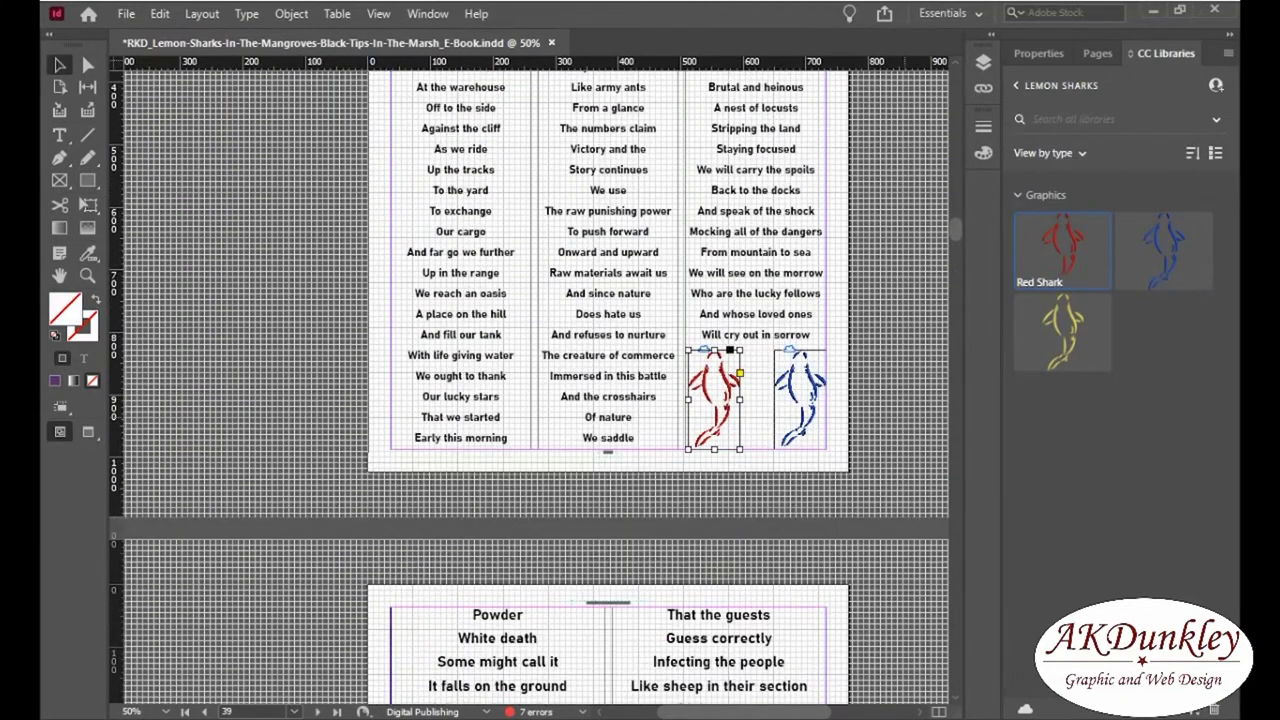
scroll(608, 400, down, 15)
scroll(608, 400, down, 15)
scroll(608, 400, down, 15)
scroll(608, 400, down, 15)
scroll(608, 400, down, 15)
key(Return)
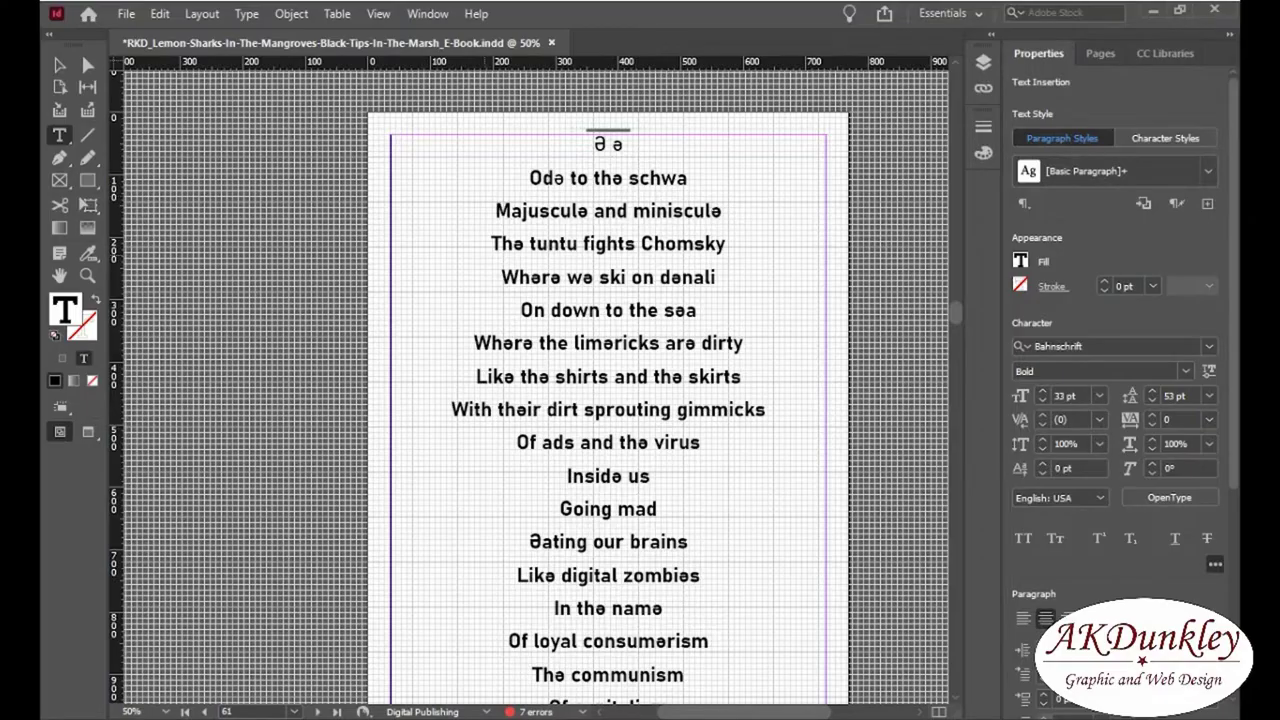
- Leave the text frame and scroll to page 115's Circus world poem, now at 82 pt
scroll(608, 400, down, 2)
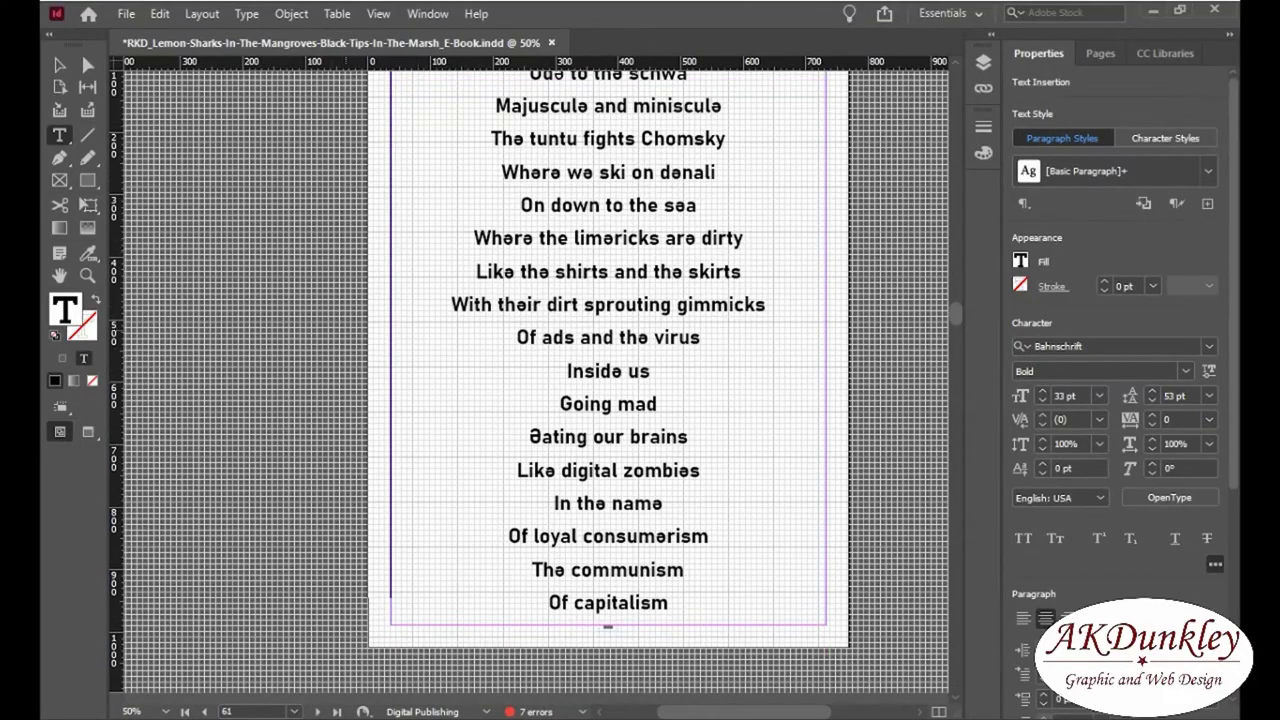
scroll(608, 400, down, 5)
scroll(608, 400, down, 5)
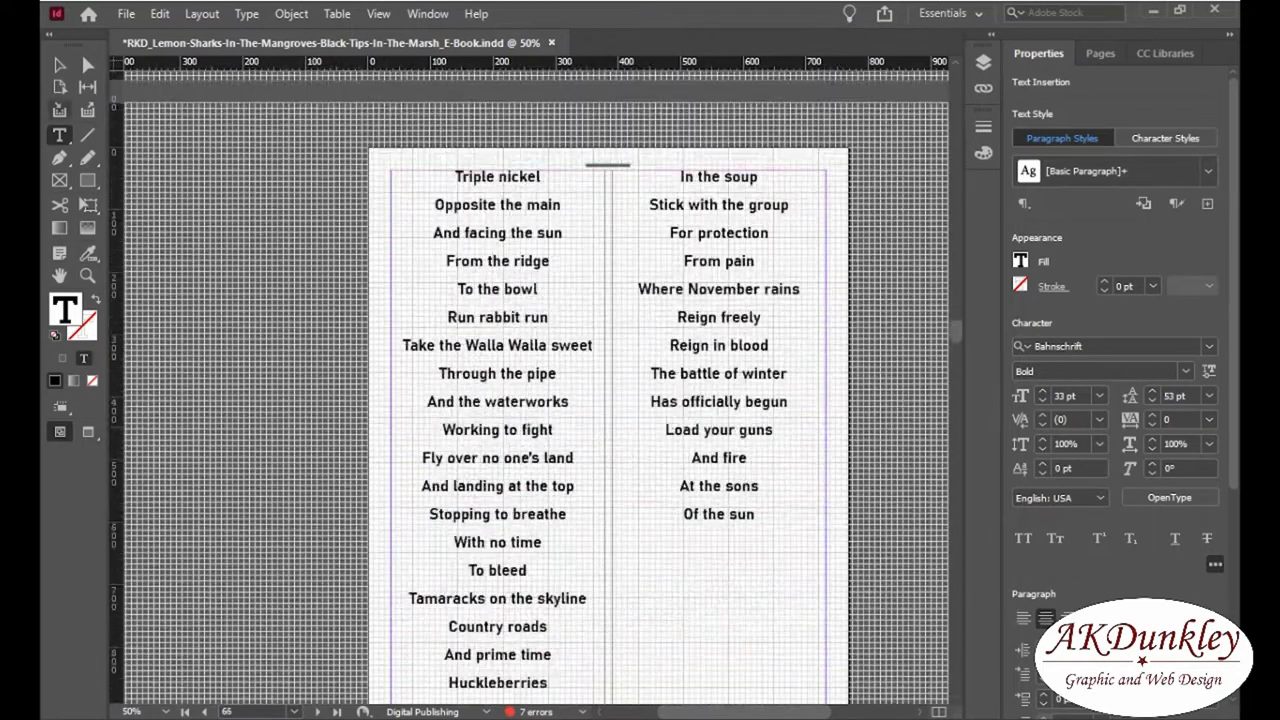
key(Escape)
scroll(608, 400, down, 5)
scroll(608, 400, down, 5)
scroll(608, 400, down, 5)
scroll(608, 400, down, 5)
scroll(608, 400, down, 5)
scroll(608, 400, down, 5)
scroll(608, 400, up, 10)
scroll(608, 400, up, 10)
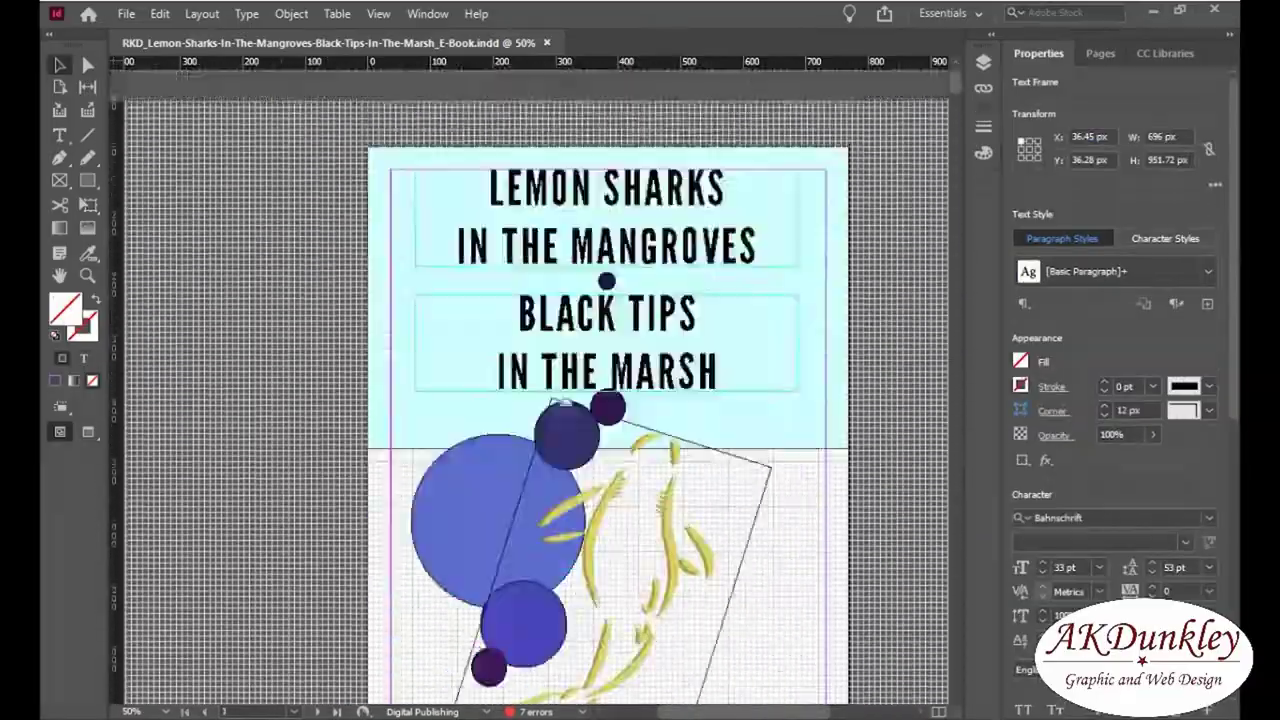
scroll(608, 400, down, 5)
scroll(608, 400, down, 10)
scroll(608, 400, down, 10)
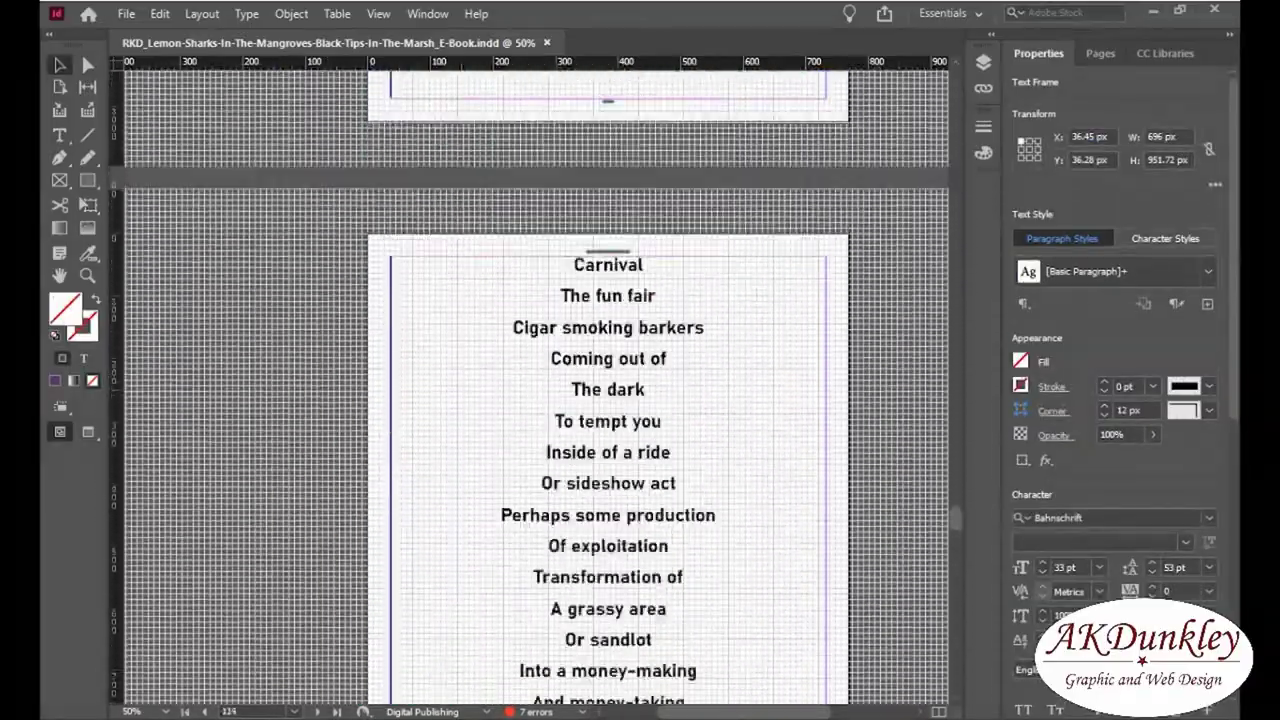
scroll(608, 400, down, 10)
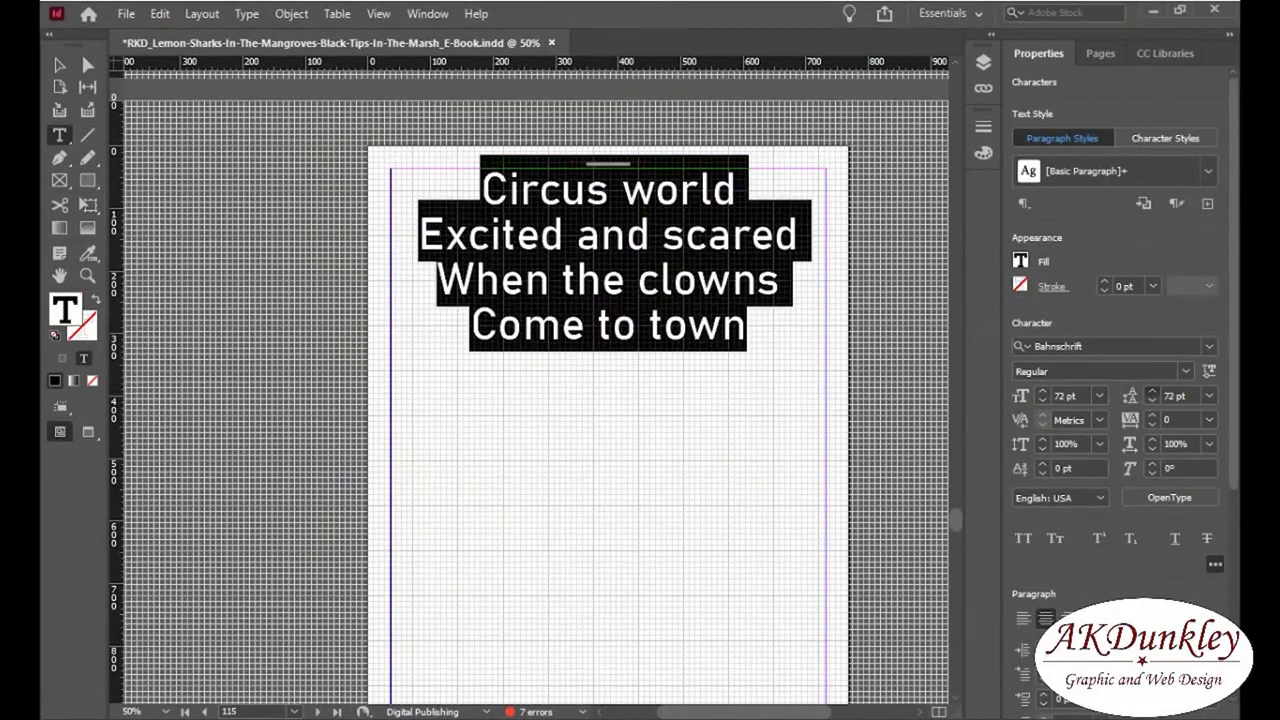
scroll(608, 400, down, 3)
scroll(608, 400, up, 1)
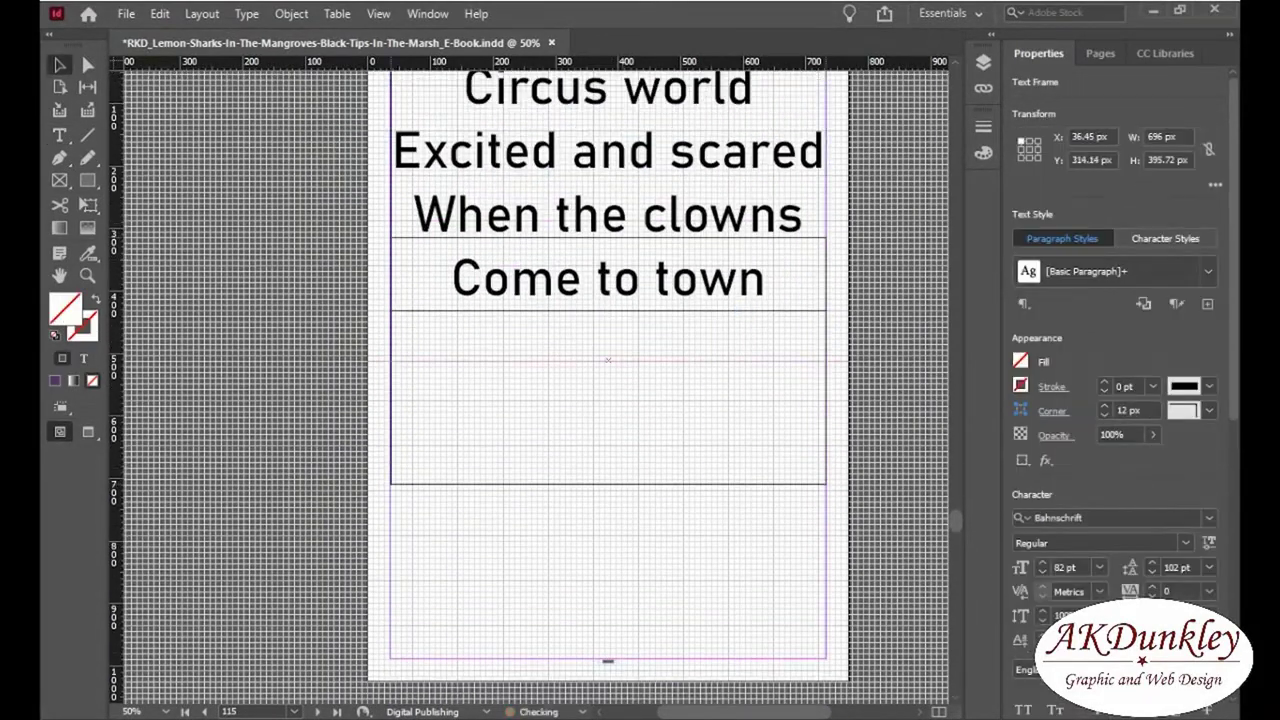
scroll(608, 400, down, 8)
- Set the Cosmic runner poem text to 62 pt and leave the frame
text(62)
key(Return)
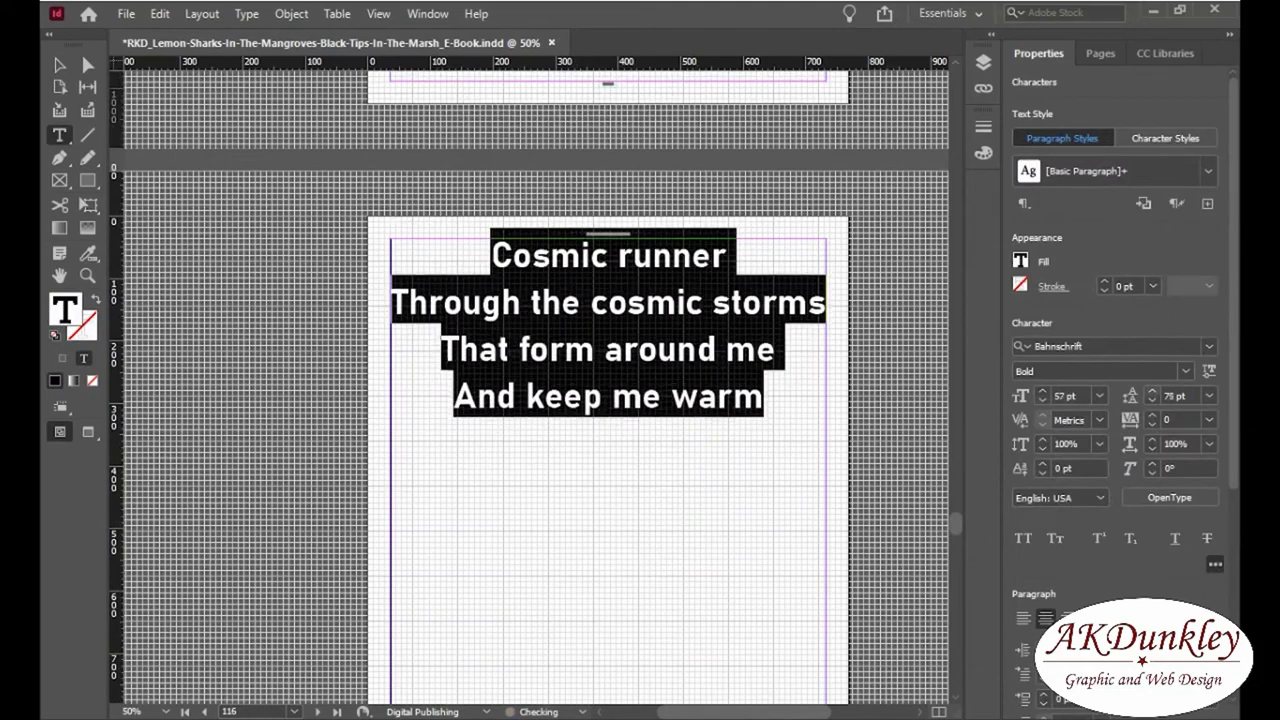
key(Escape)
scroll(608, 177, down, 3)
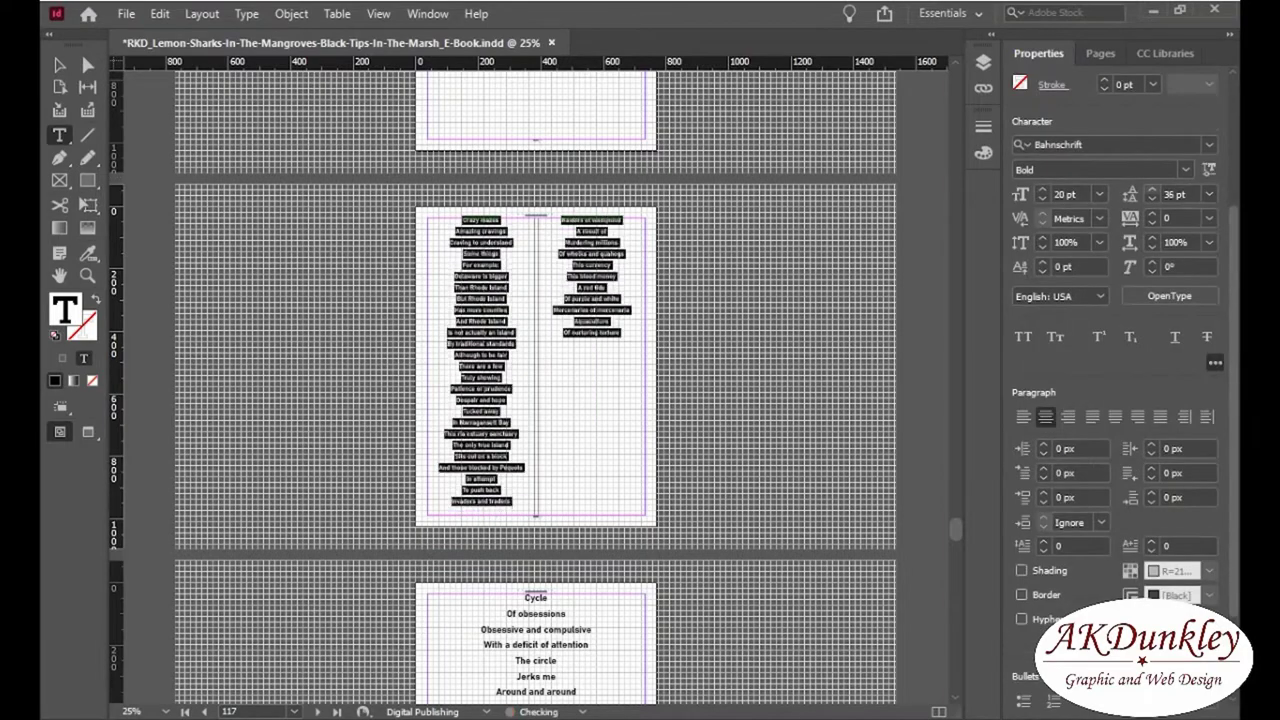
- Enlarge the two-column poem and the Everything has a story lines a step each
key(ctrl+equal)
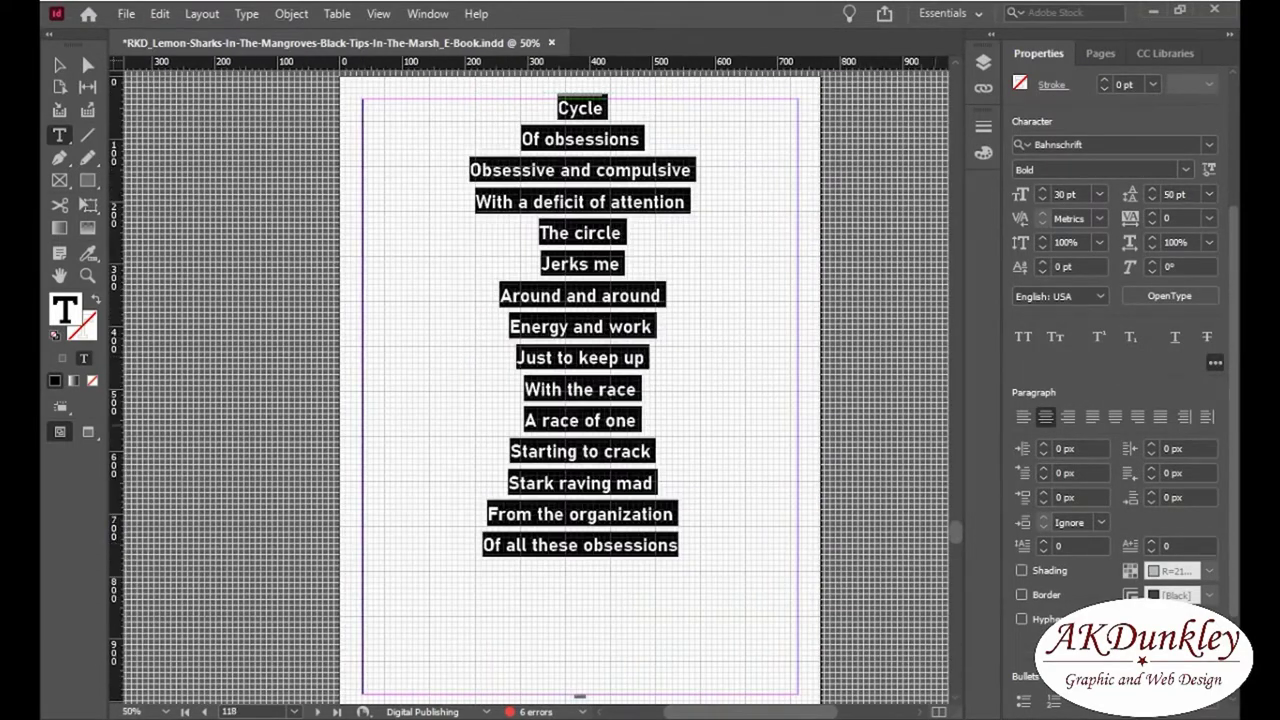
key(ctrl+shift+period)
key(ctrl+shift+period)
key(ctrl+shift+period)
key(ctrl+shift+period)
key(ctrl+shift+period)
key(ctrl+shift+period)
key(Escape)
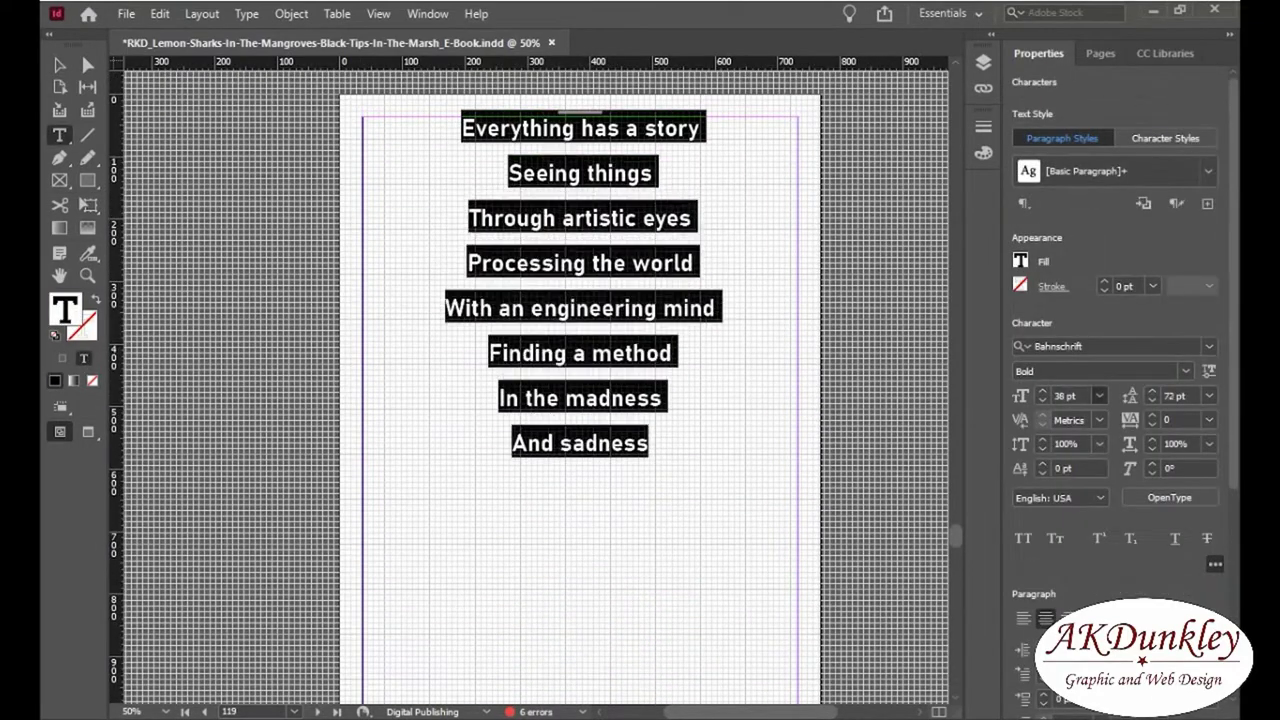
key(ctrl+shift+period)
key(ctrl+shift+period)
key(ctrl+shift+period)
key(ctrl+shift+period)
key(Escape)
- Enlarge the remaining poems through page 121, Cycle to 42 pt and Inverness to 51 pt
key(ctrl+shift+a)
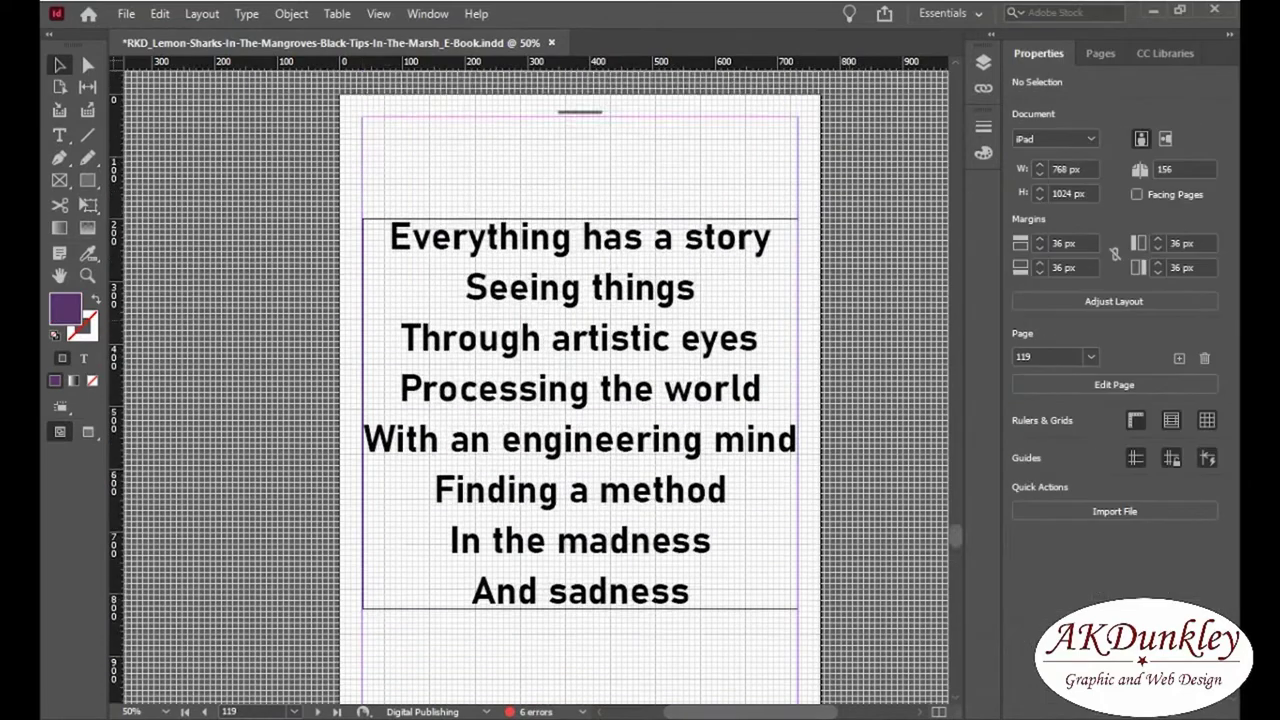
key(ctrl+shift+period)
key(ctrl+shift+period)
key(ctrl+shift+period)
key(ctrl+shift+period)
key(Escape)
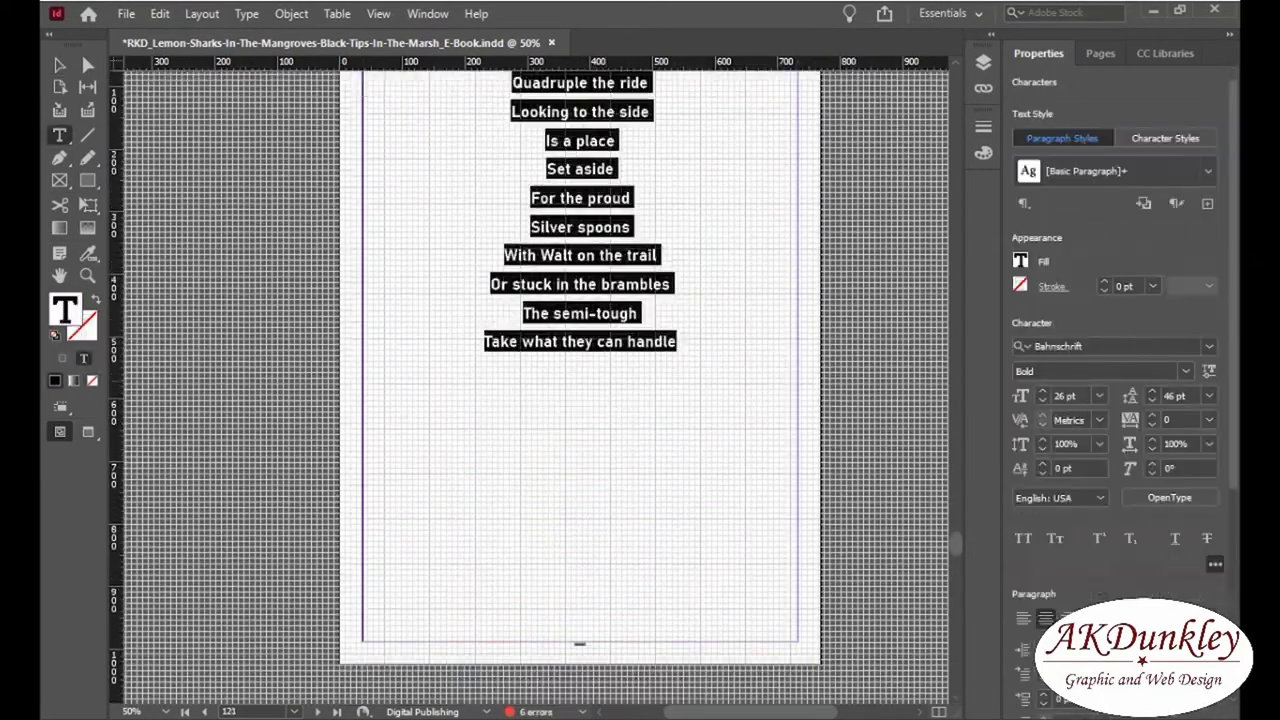
key(ctrl+shift+period)
key(ctrl+shift+period)
key(ctrl+shift+period)
key(Escape)
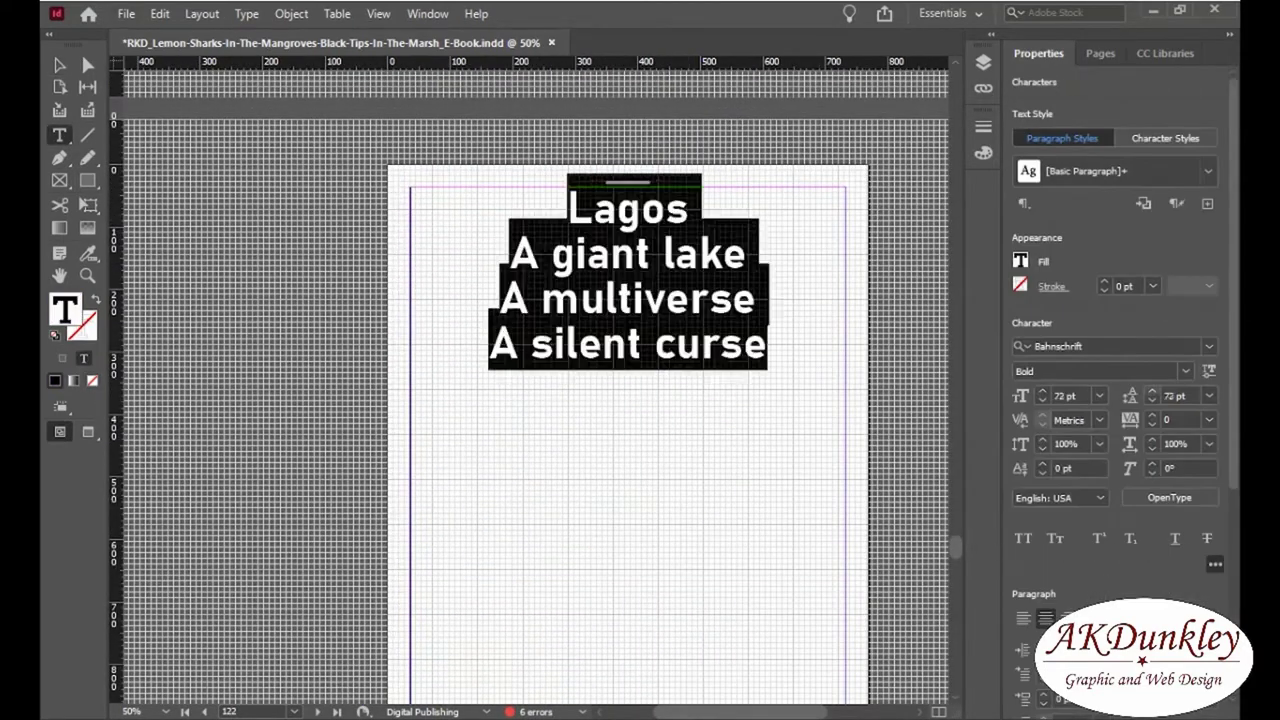
- Enlarge the Lagos and Luna moon poem text
key(ctrl+shift+period)
key(ctrl+shift+period)
key(ctrl+shift+period)
key(Escape)
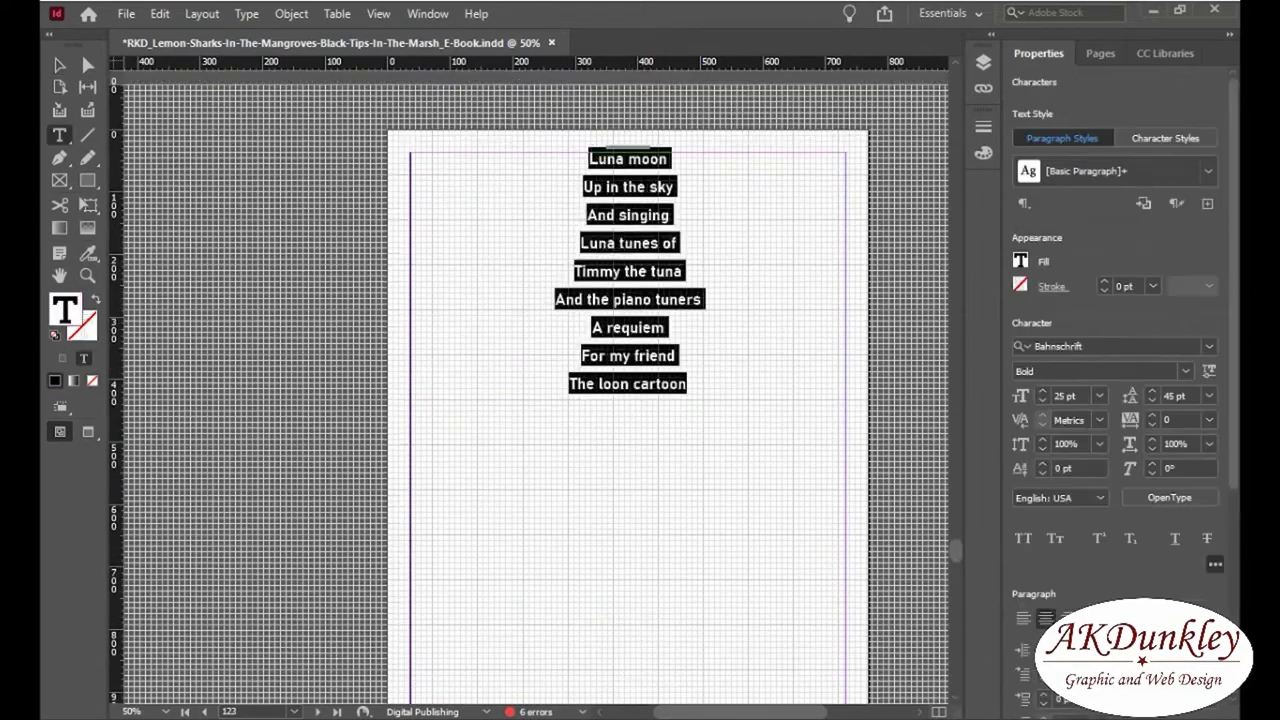
key(ctrl+shift+period)
key(ctrl+shift+period)
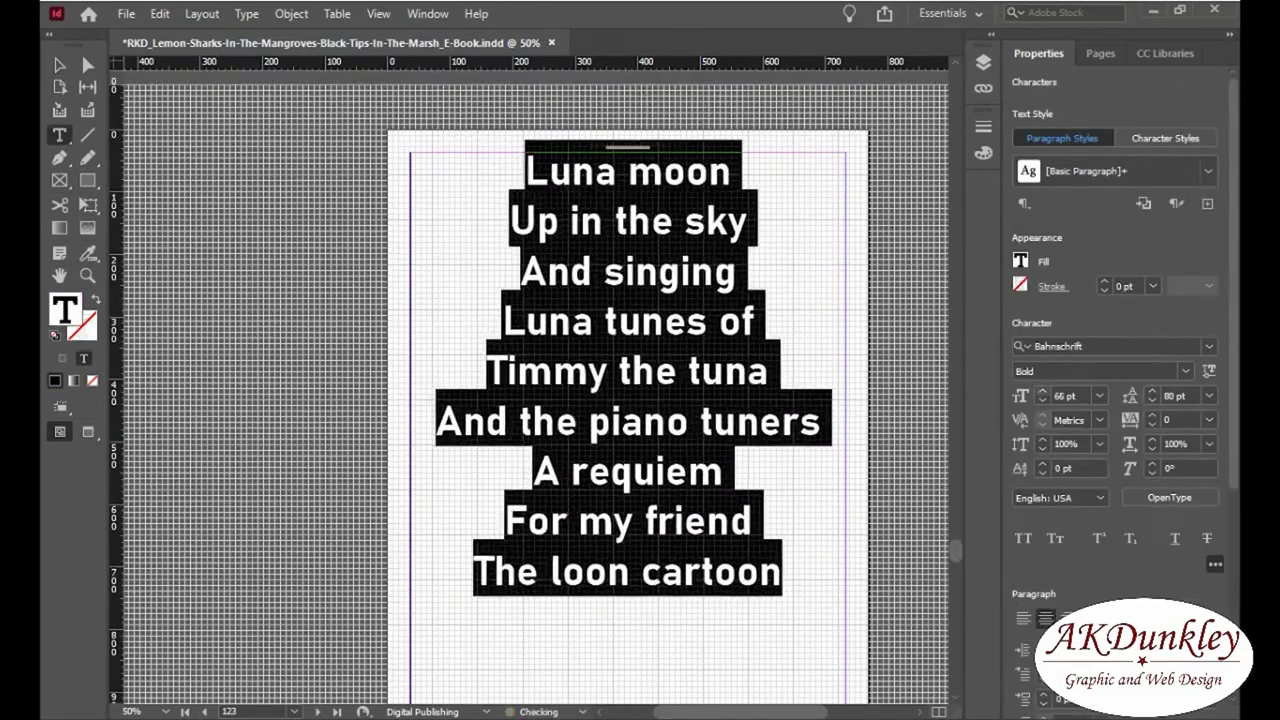
key(ctrl+shift+period)
click(712, 566)
key(Escape)
key(Escape)
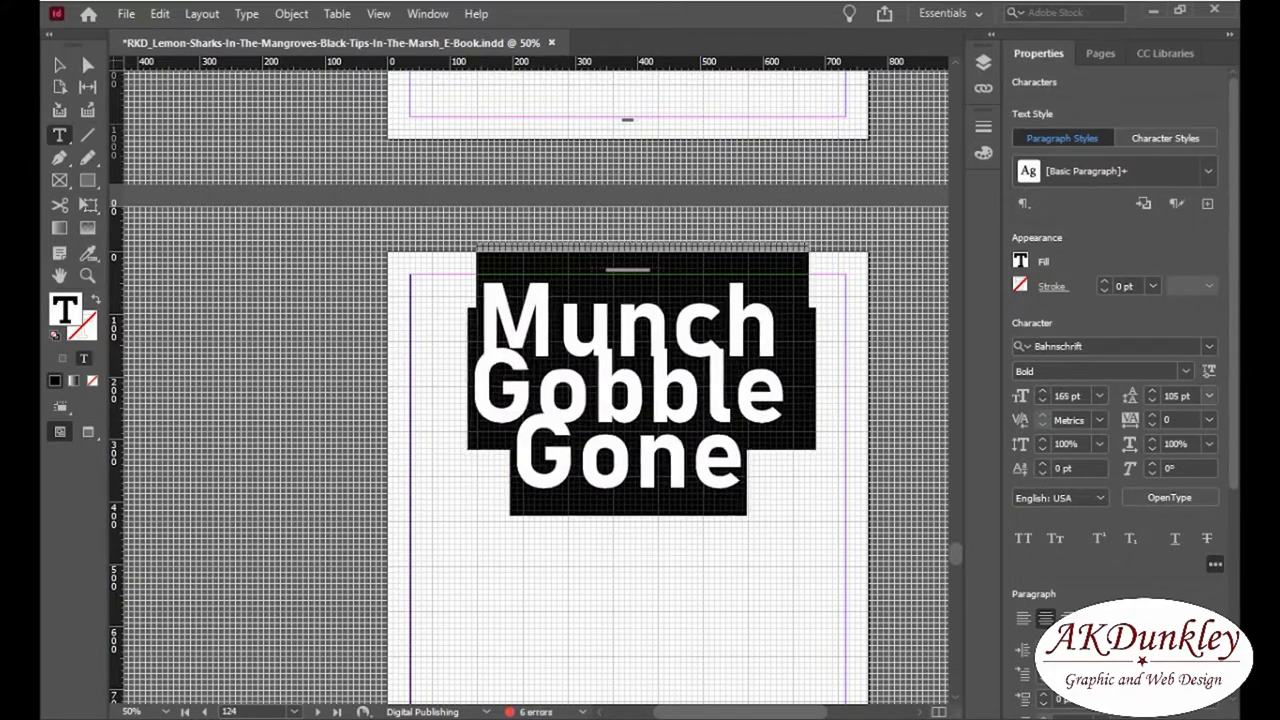
- Enlarge Neo lingo to 145 pt, Odyssey to 60 pt, and the page 128 poem
key(Escape)
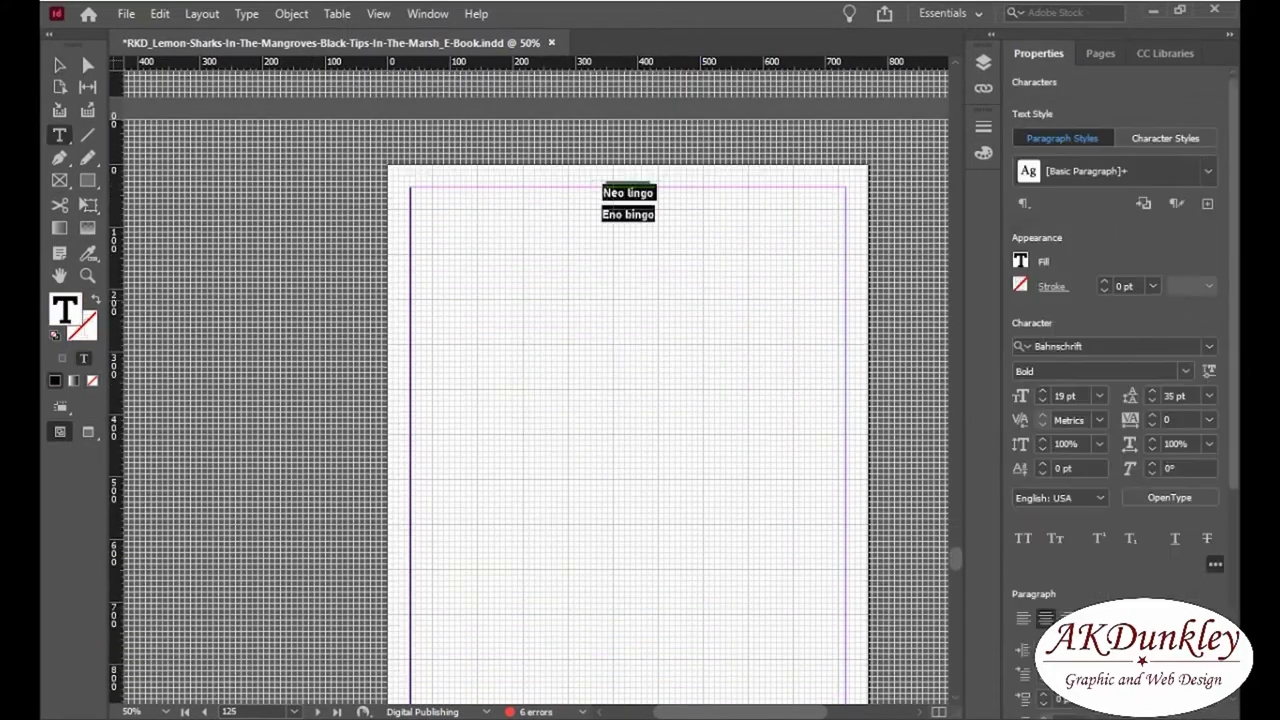
key(ctrl+shift+period)
key(ctrl+shift+period)
key(ctrl+shift+period)
key(ctrl+shift+period)
key(ctrl+shift+period)
key(ctrl+shift+period)
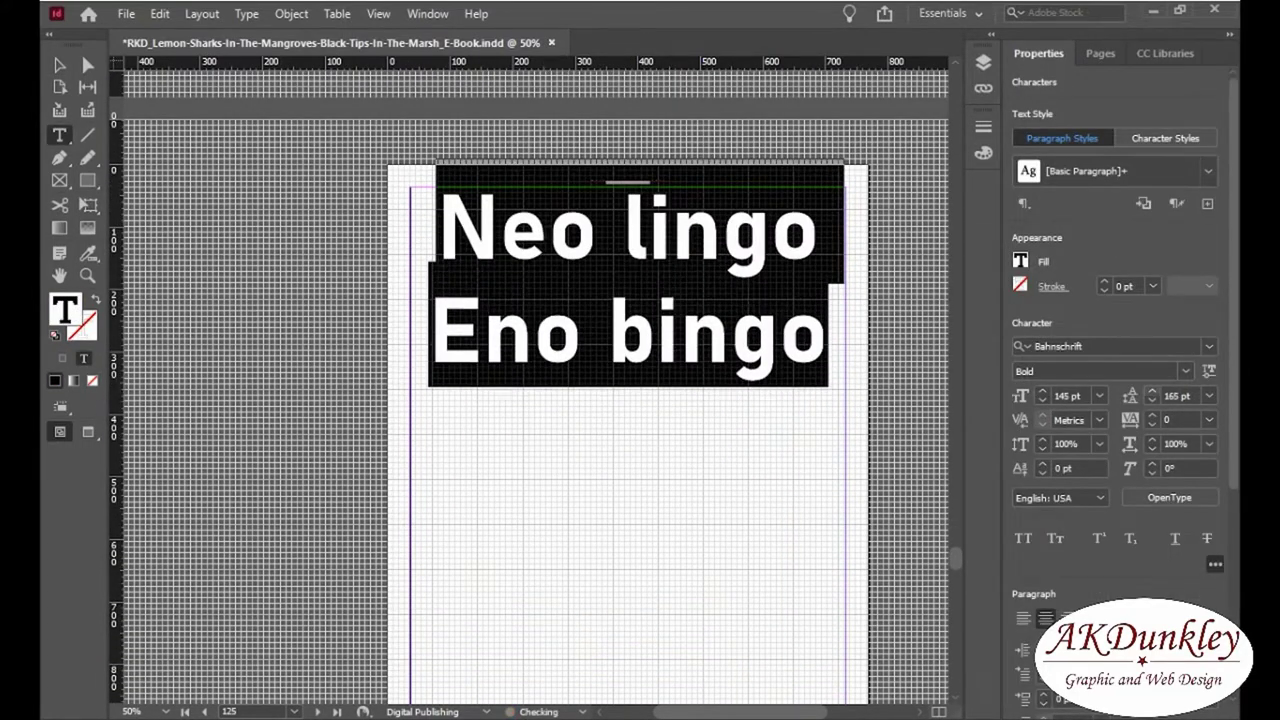
key(Escape)
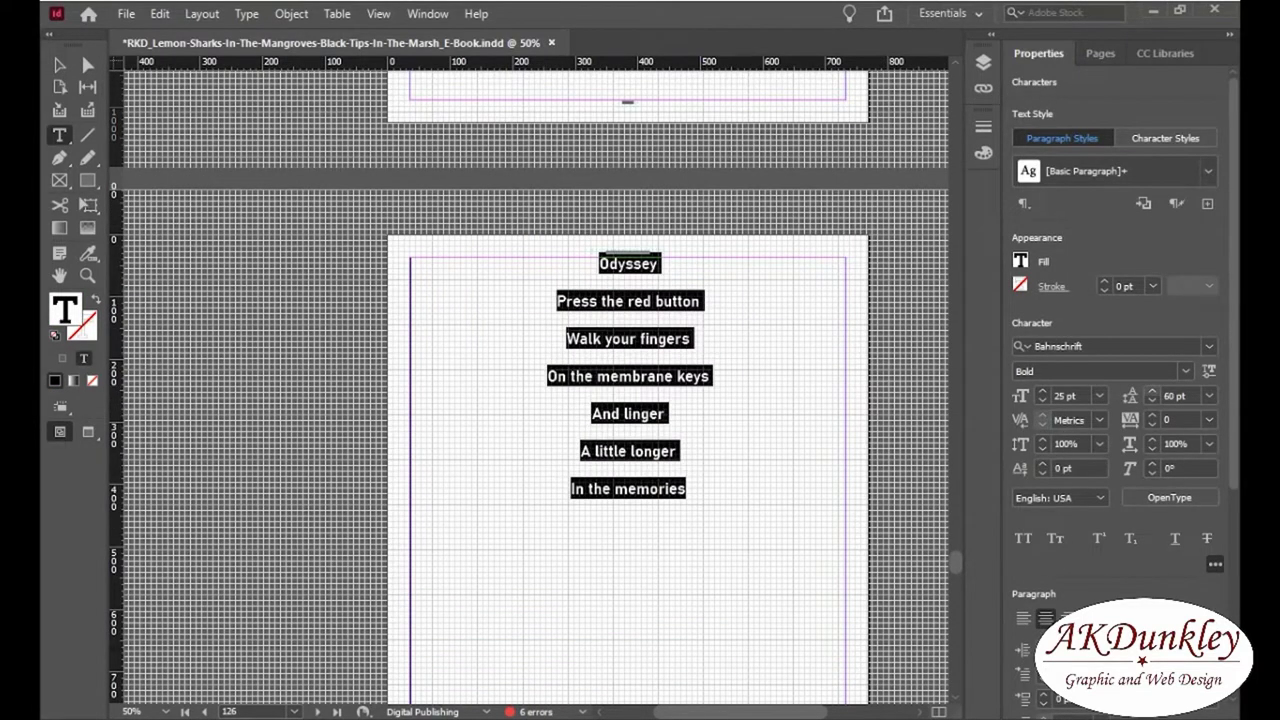
key(ctrl+shift+period)
key(ctrl+shift+period)
key(ctrl+shift+period)
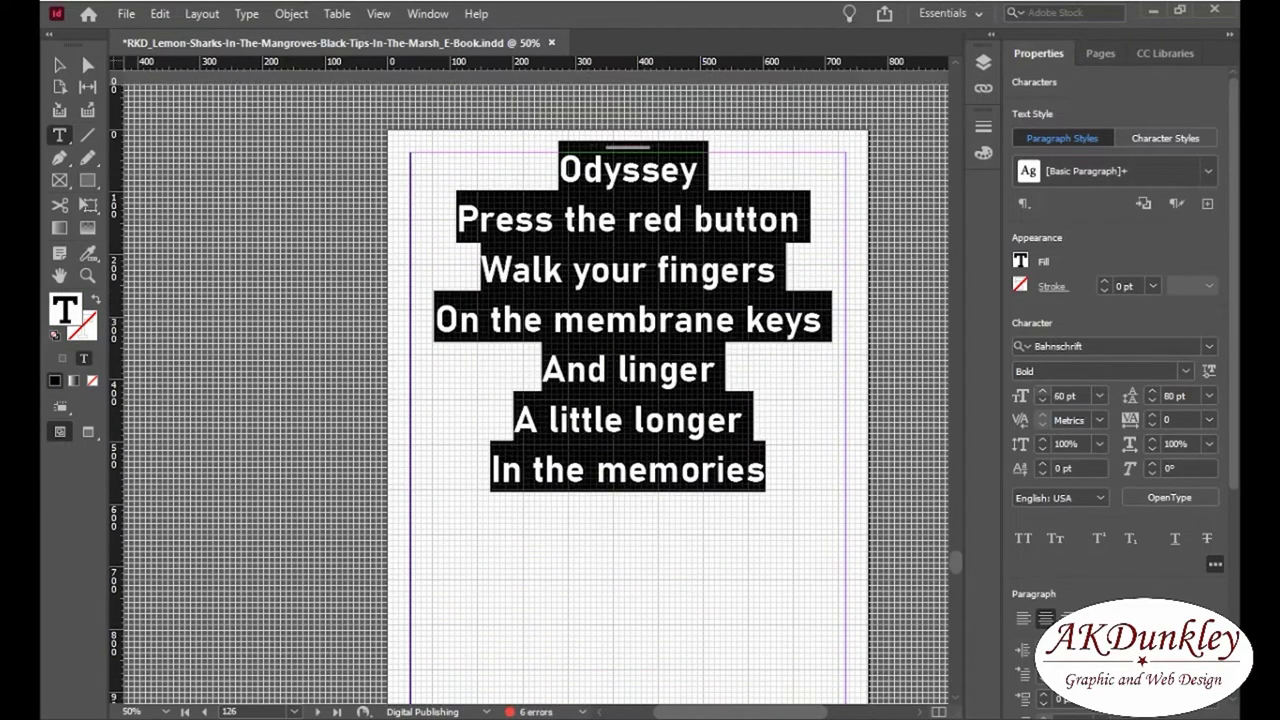
key(Escape)
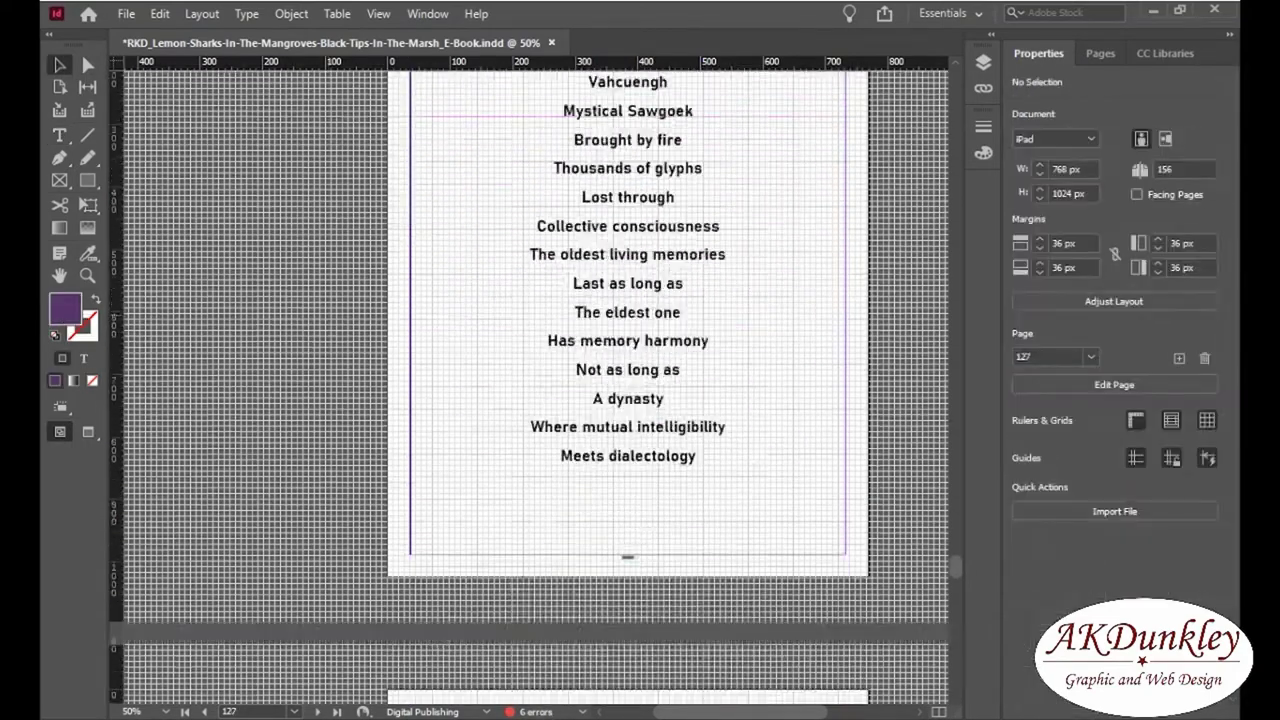
key(ctrl+shift+period)
key(ctrl+shift+period)
key(ctrl+shift+period)
key(Escape)
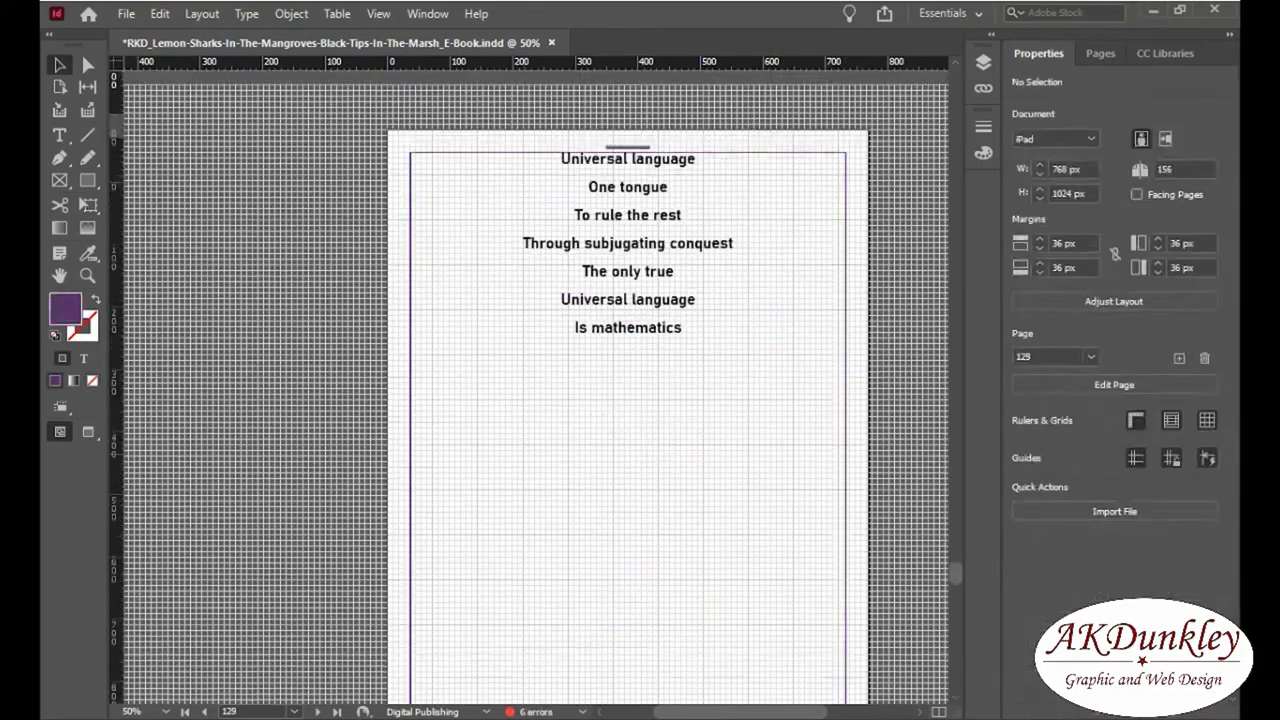